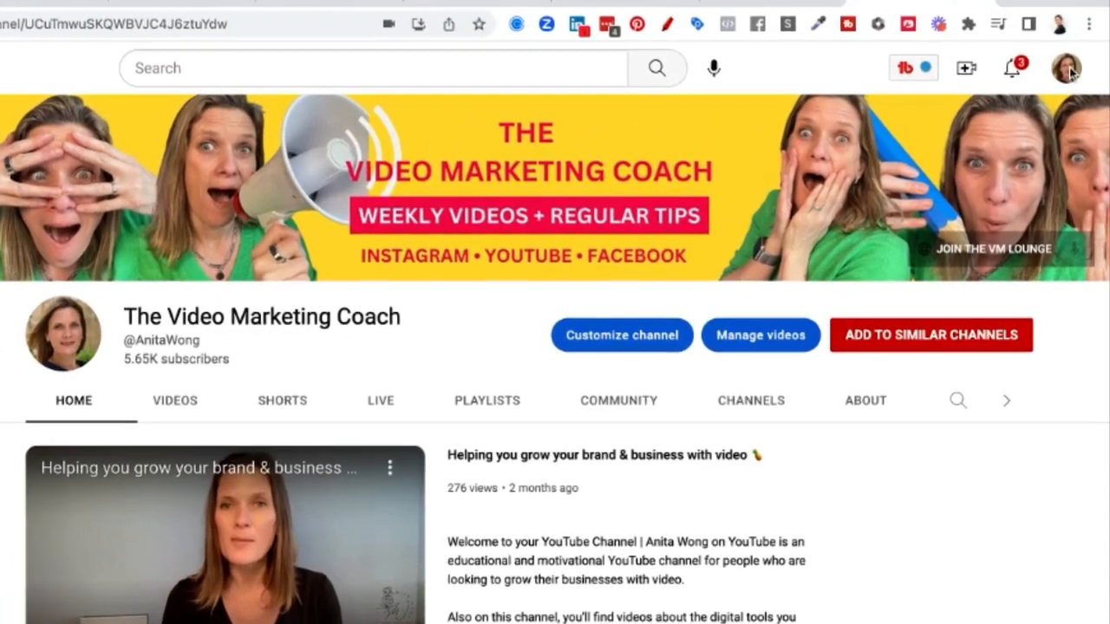
Open the channel's content list in YouTube Studio
click(1071, 73)
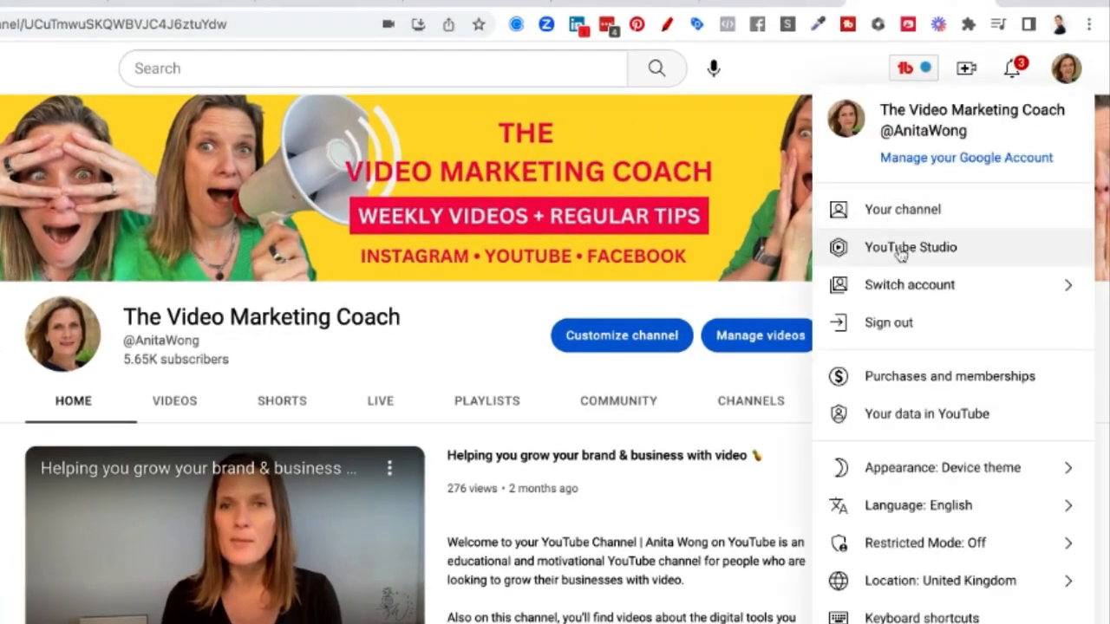
click(901, 253)
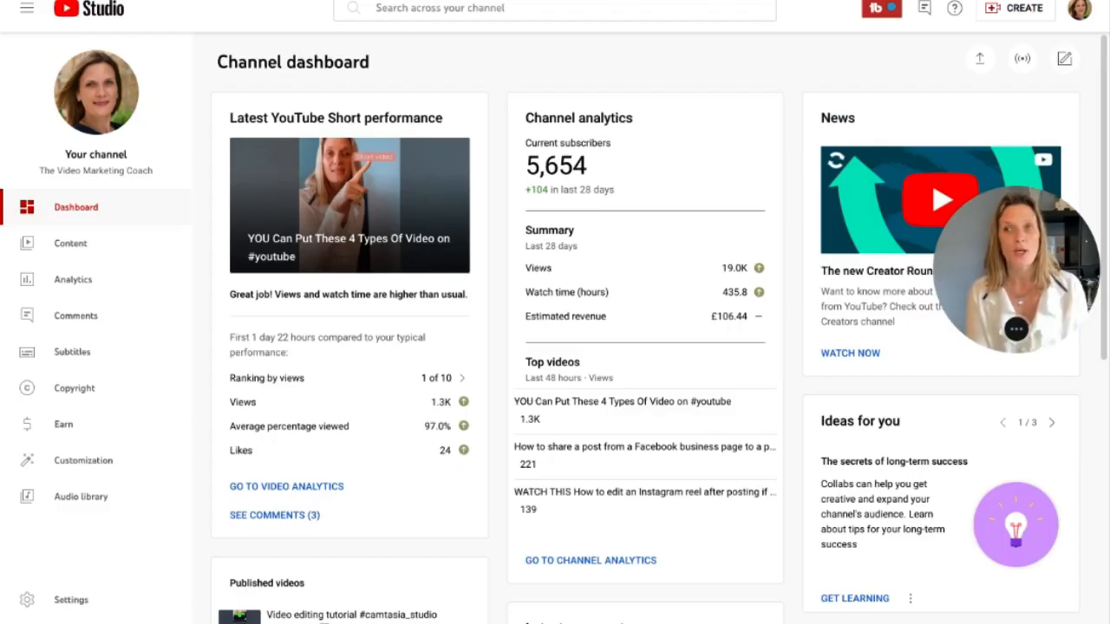
click(65, 250)
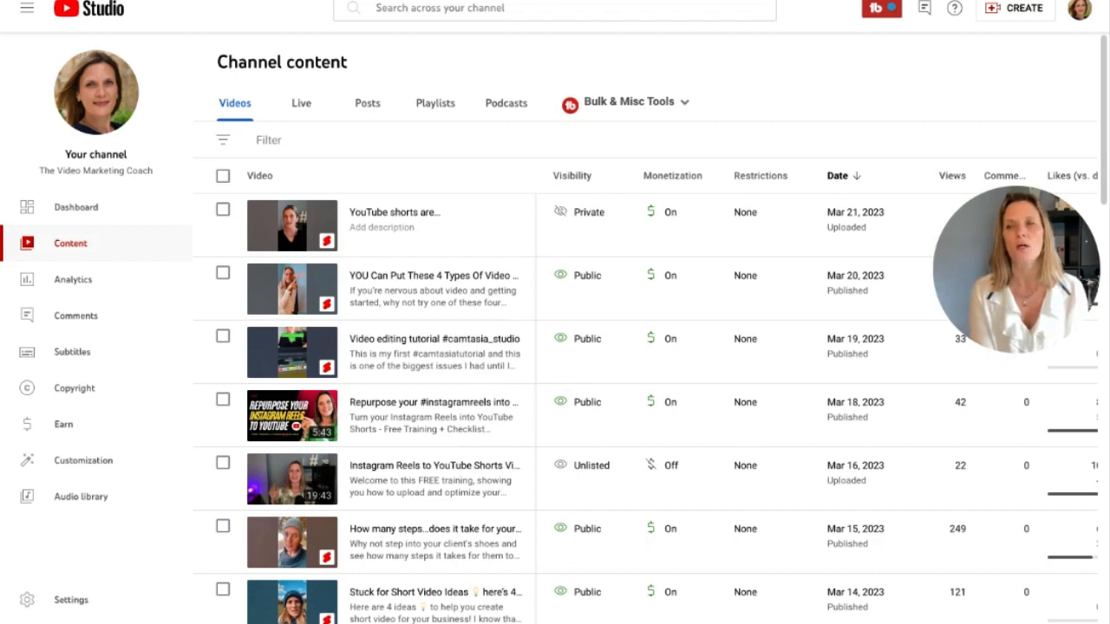
Start a brand-new podcast and title it "The Video Marketing Lounge Podcast"
click(1029, 11)
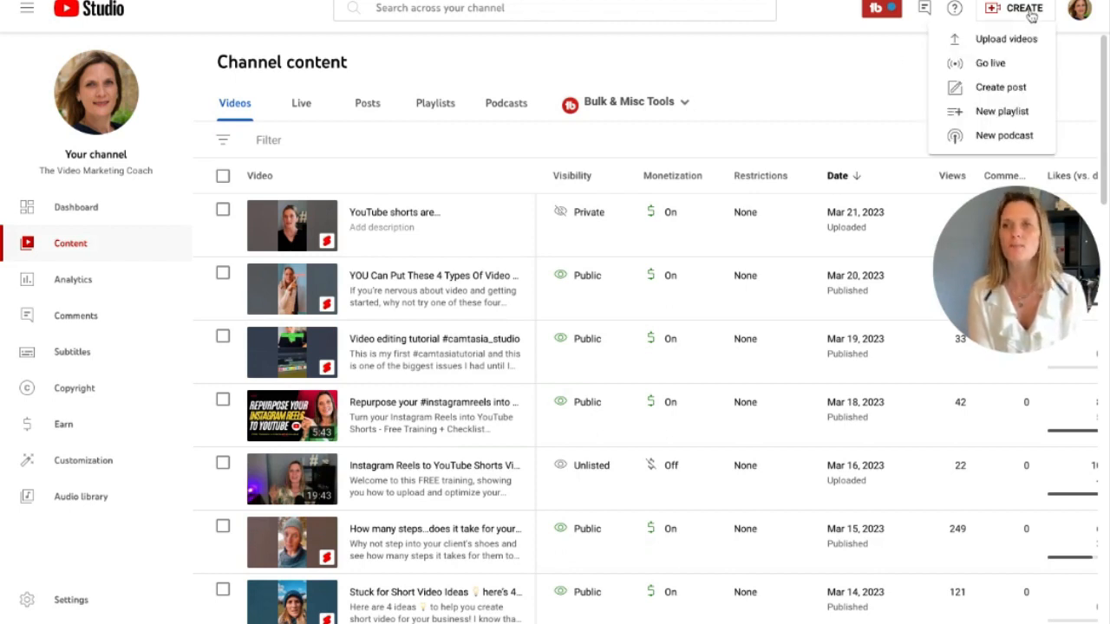
click(999, 138)
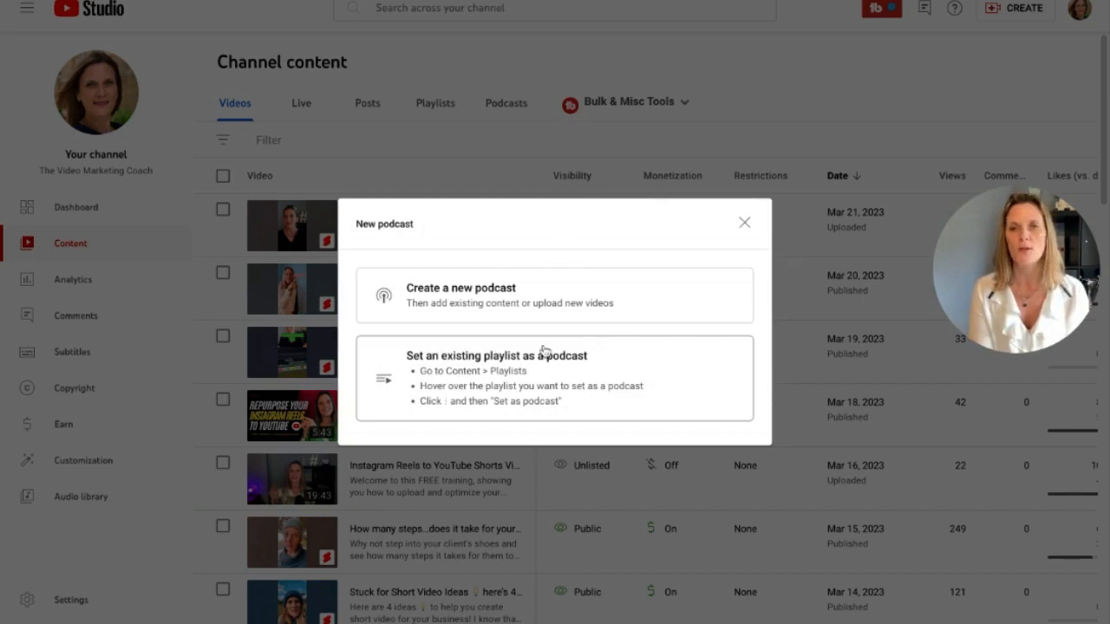
click(525, 299)
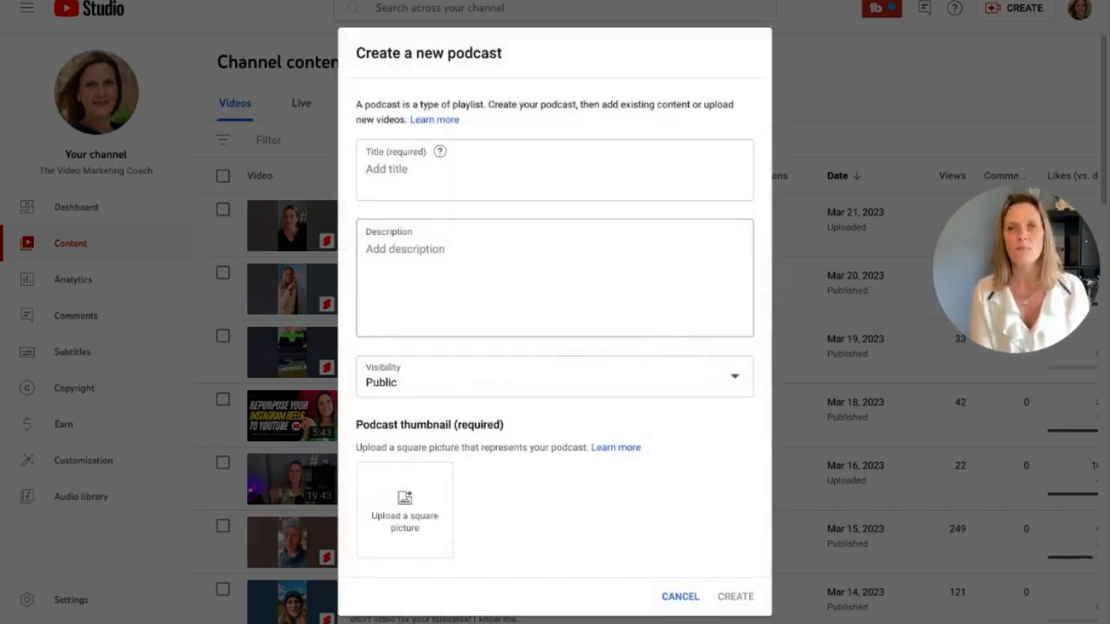
click(411, 187)
click(411, 176)
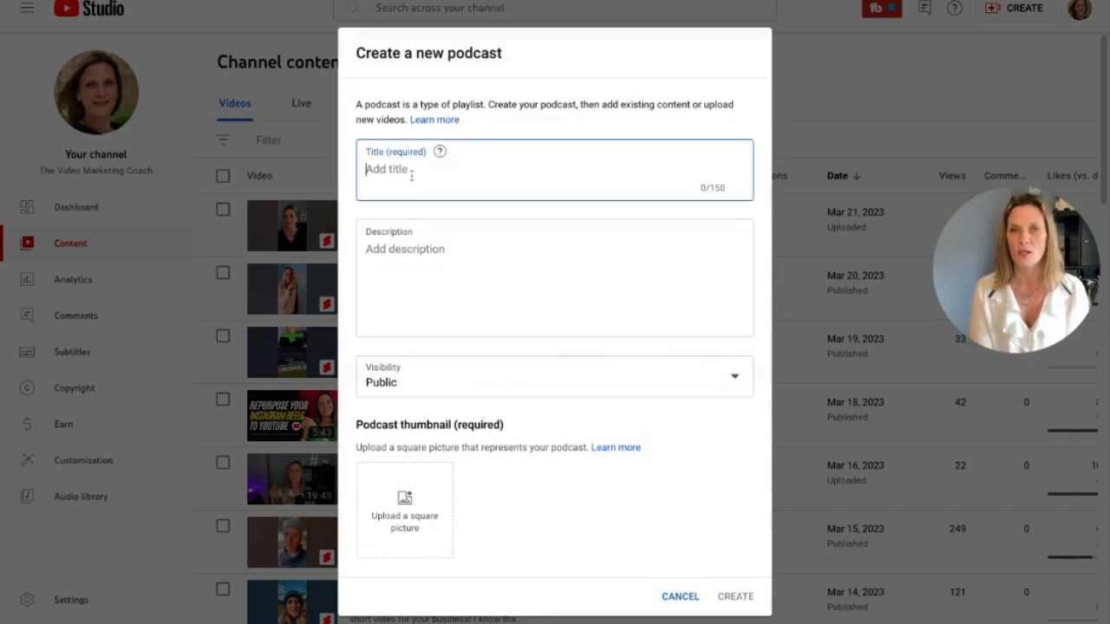
text(The)
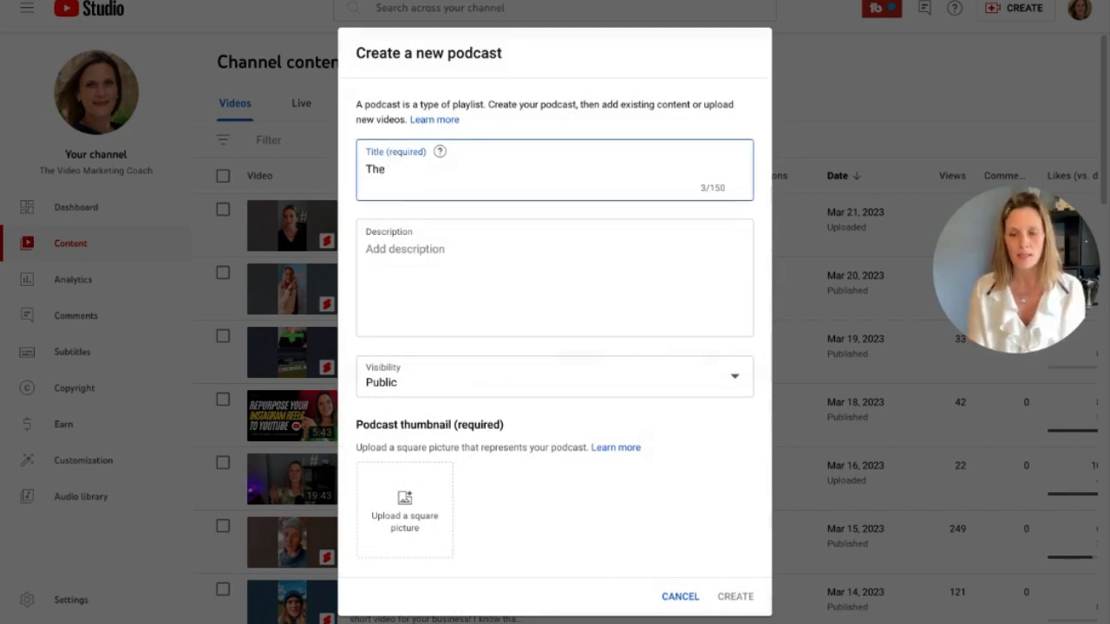
text( Video Ma)
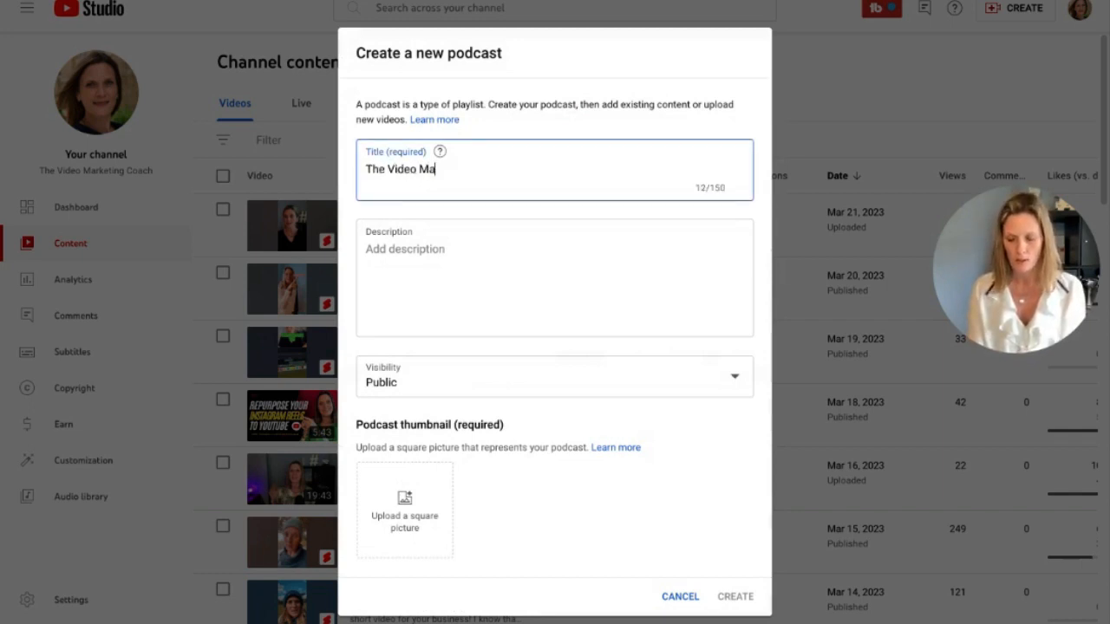
text(rketing Lounge)
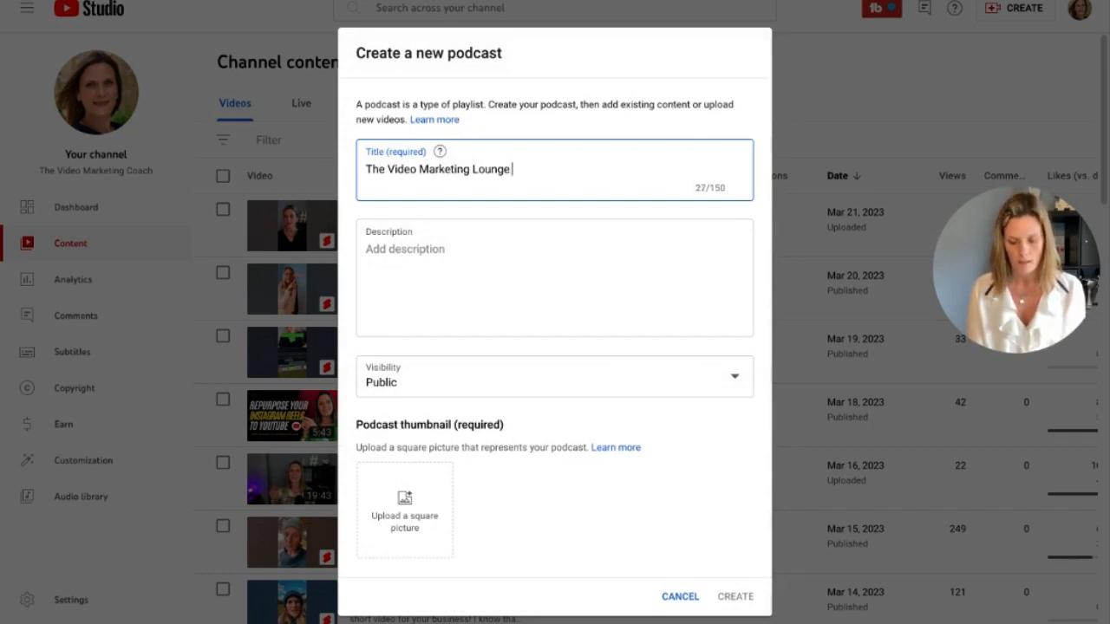
text( Podcast)
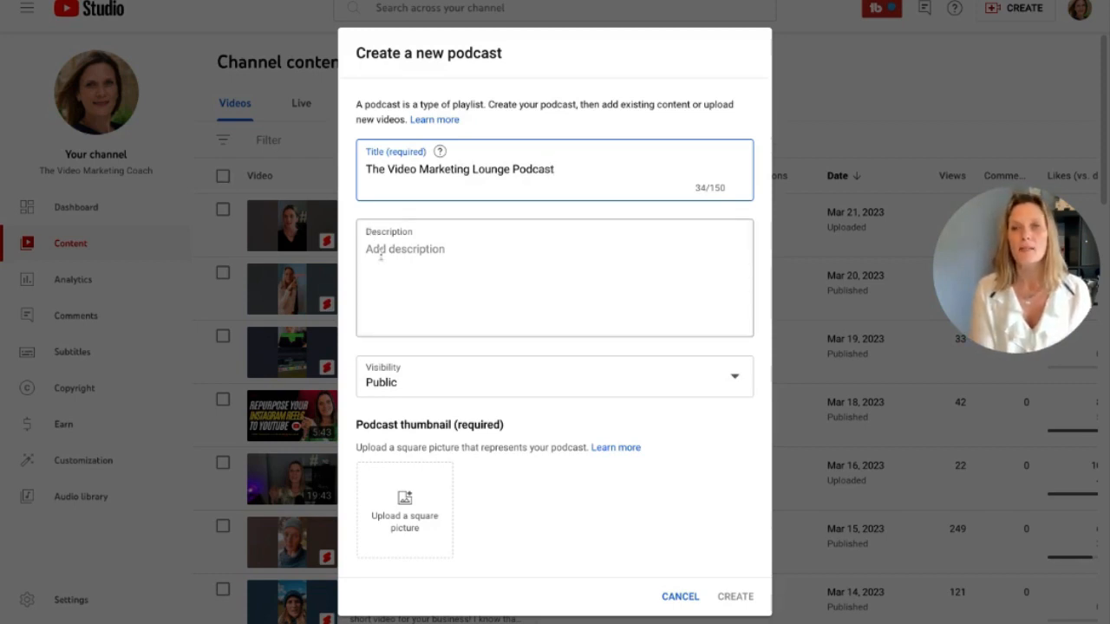
Set the podcast description to "The Video Marketing Lounge Podcast is a brand new series of podcast videos around getting started with YouTube and video ma"
key(Tab)
triple_click(392, 168)
key(ctrl+c)
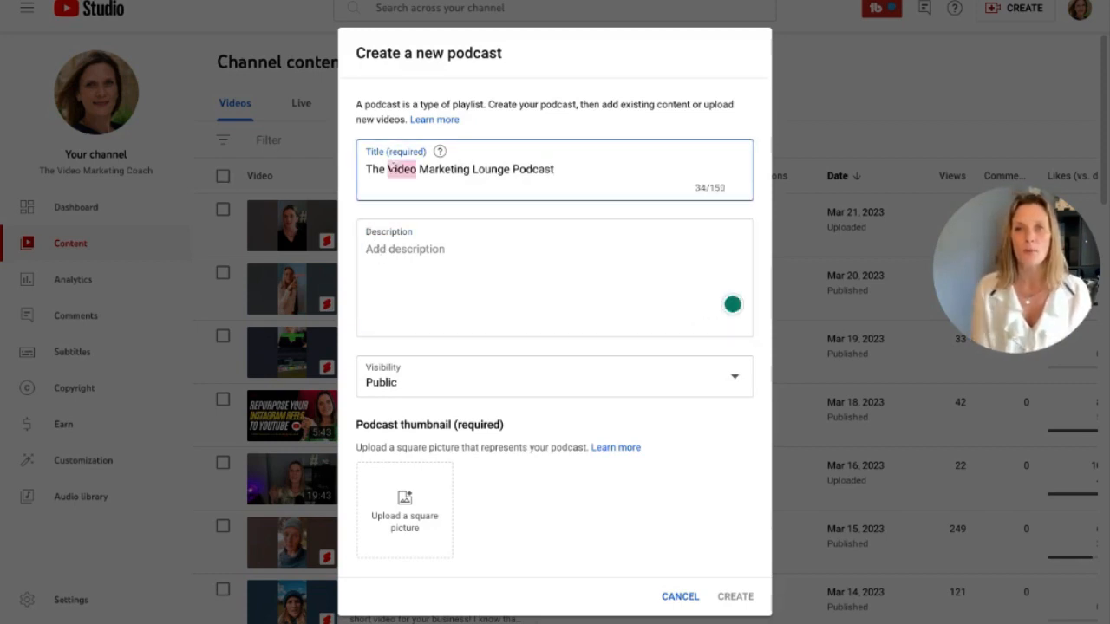
click(392, 249)
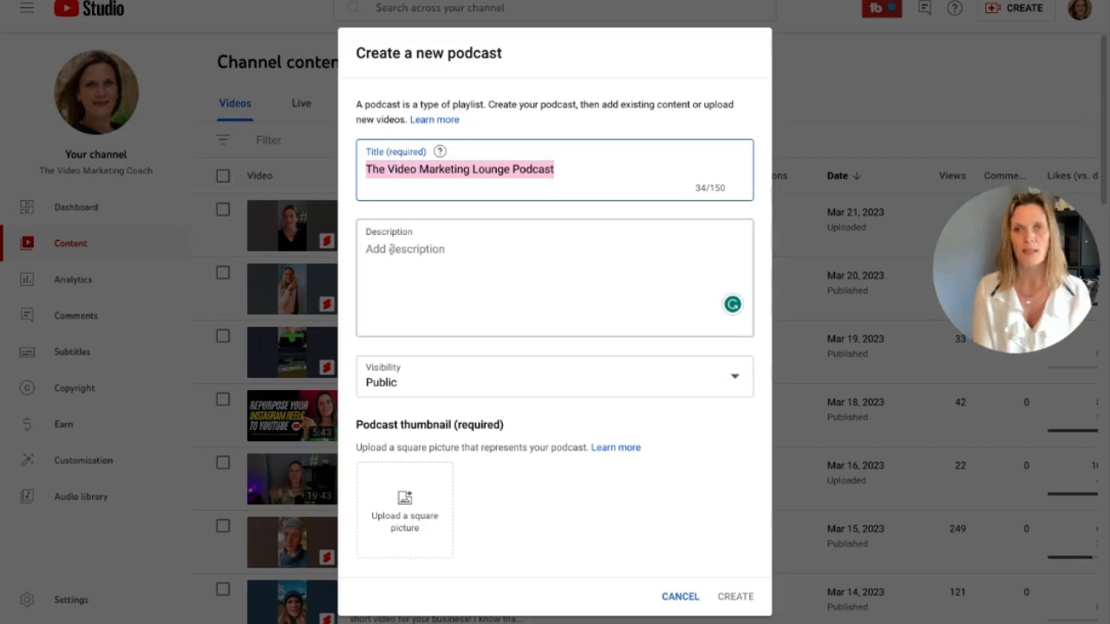
key(ctrl+v)
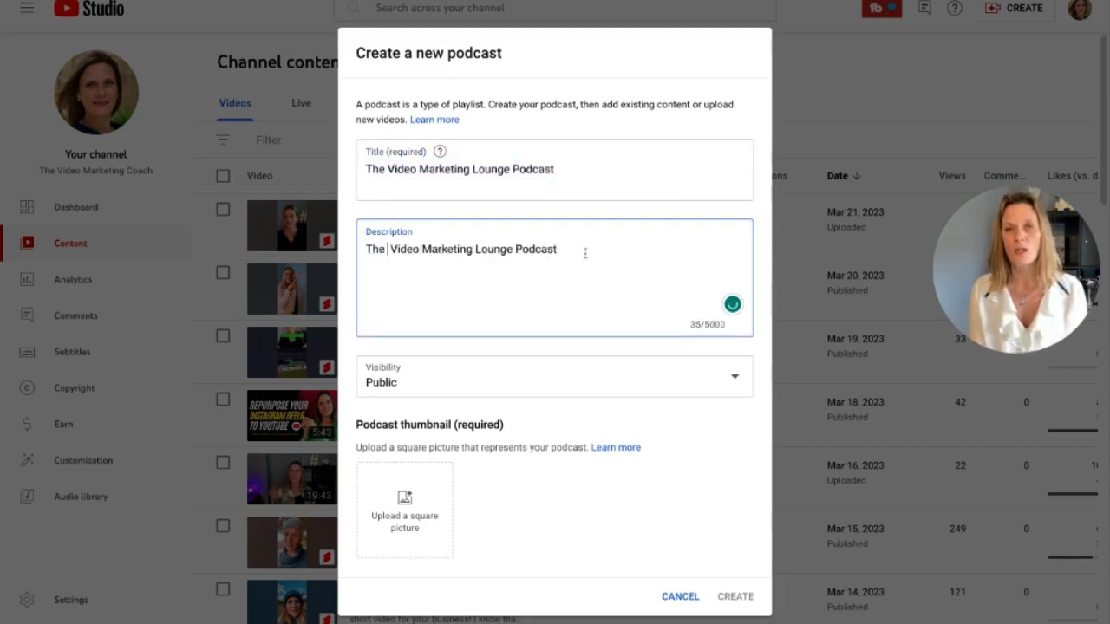
text(is a brand new series of podcast videos around getting started with YouTube and video ma)
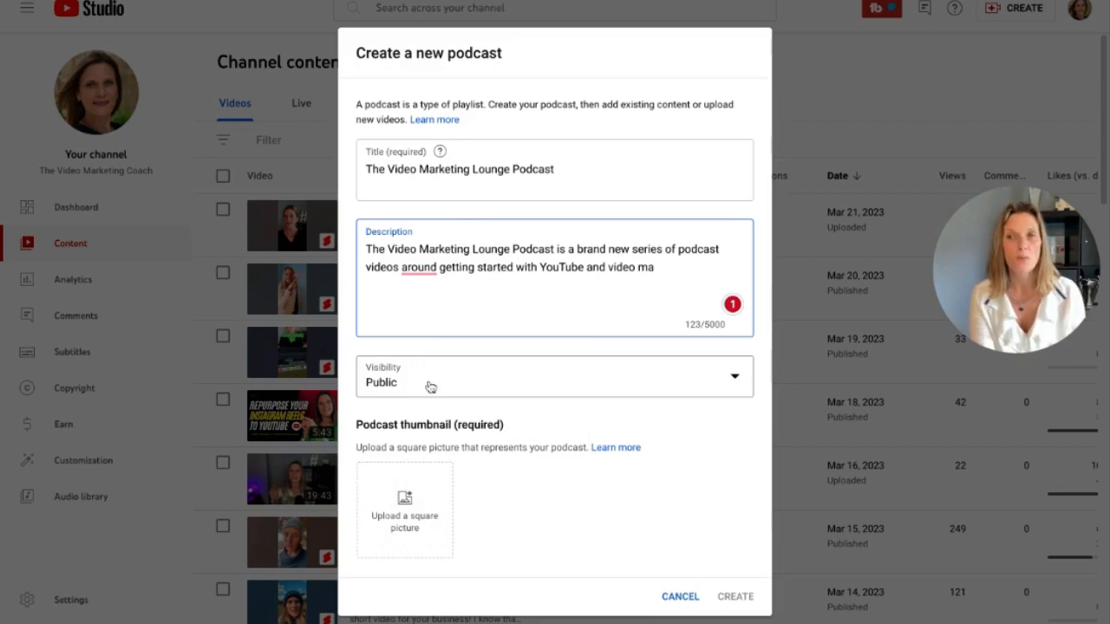
Upload the square Video Marketing Lounge cover image as the podcast thumbnail and create the podcast with Public visibility
click(403, 520)
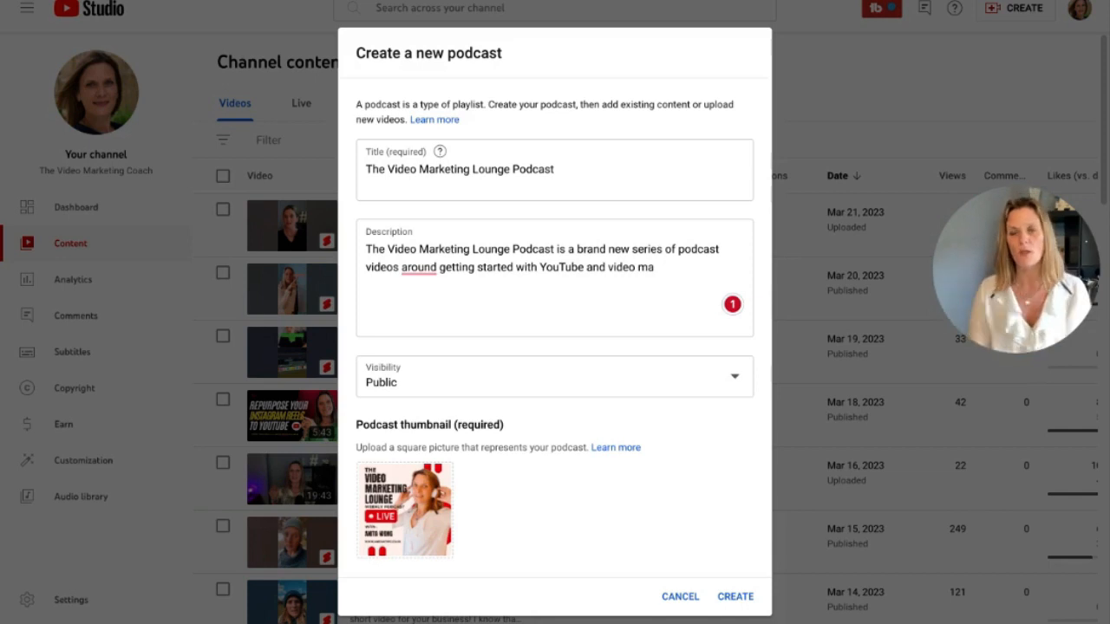
click(737, 597)
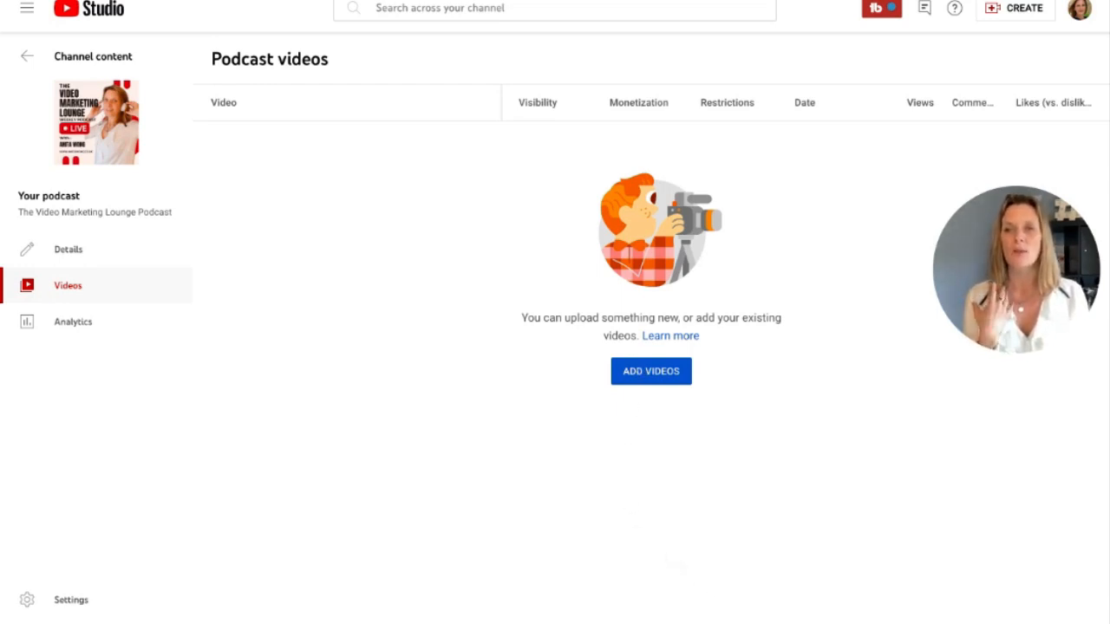
Upload the file FINAL YT Podcast trailer.mp4 as a new video directly to the podcast
click(642, 371)
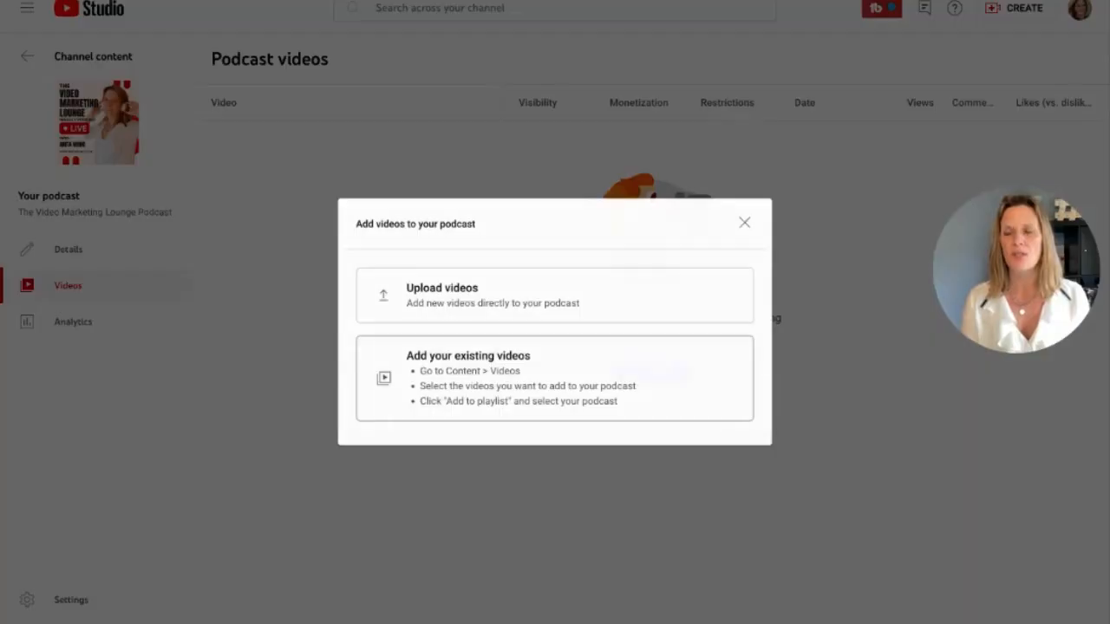
click(534, 311)
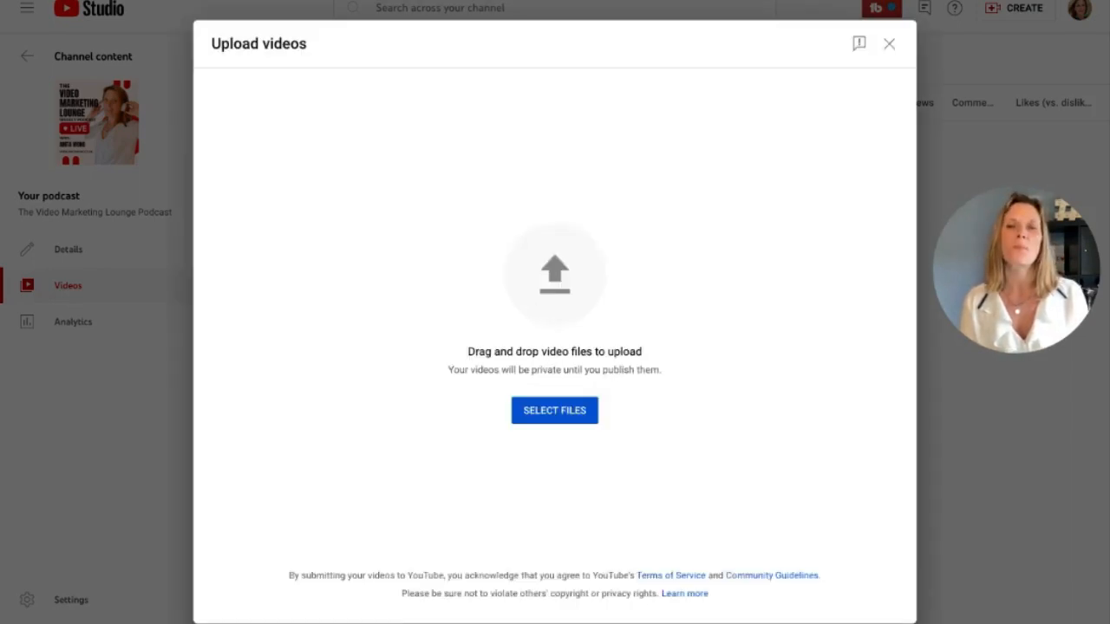
click(561, 417)
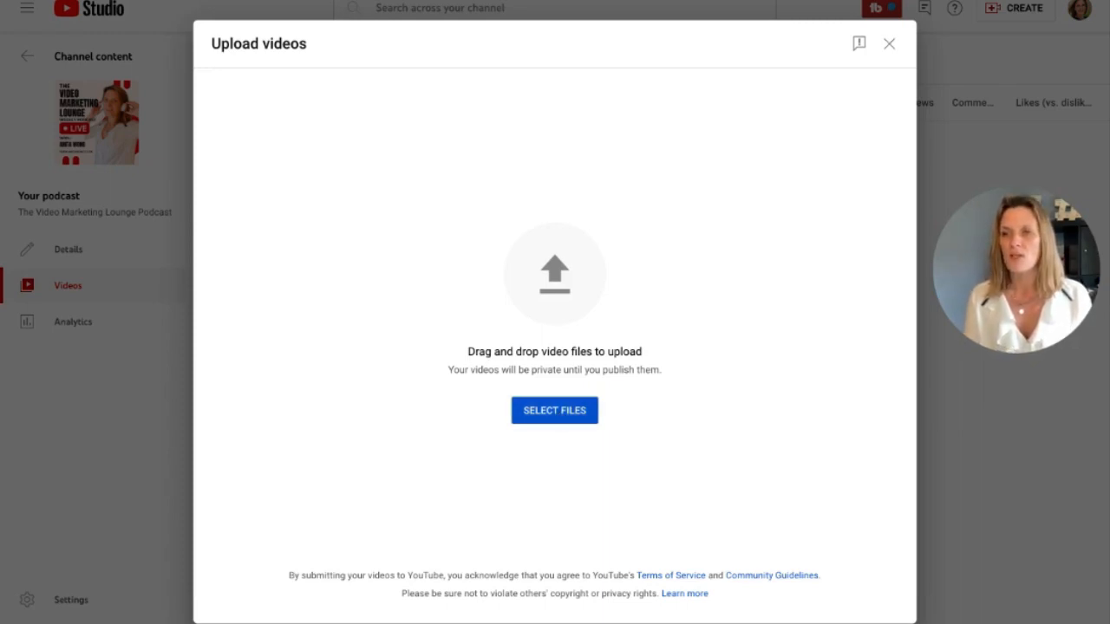
click(677, 441)
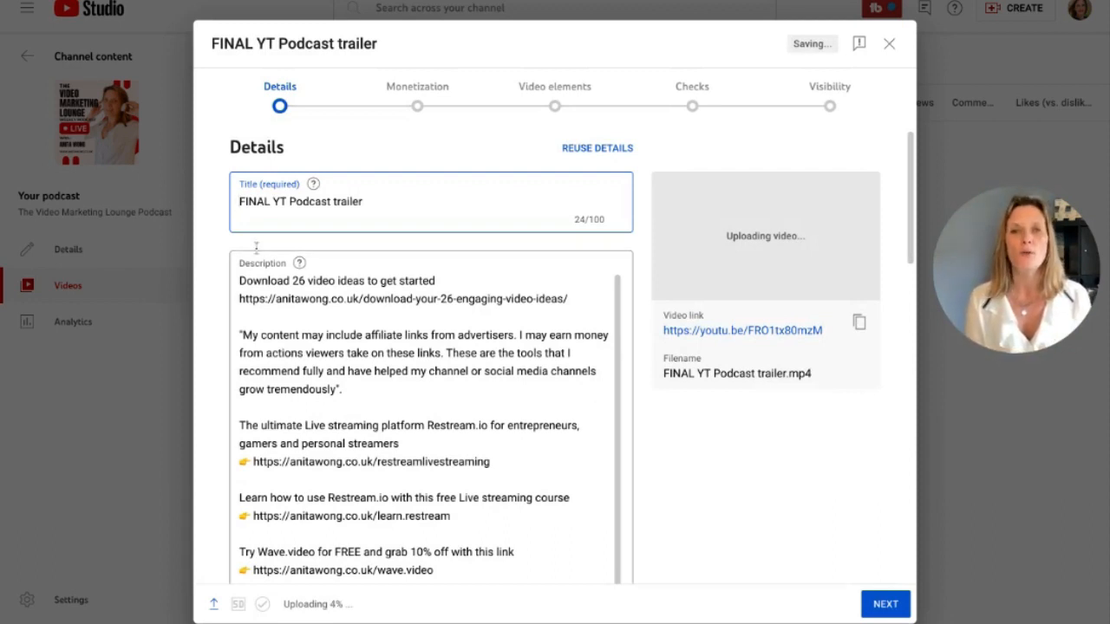
Retitle the uploaded video "Introducing The Video Marketing Lounge Podcast Trailer"
triple_click(310, 201)
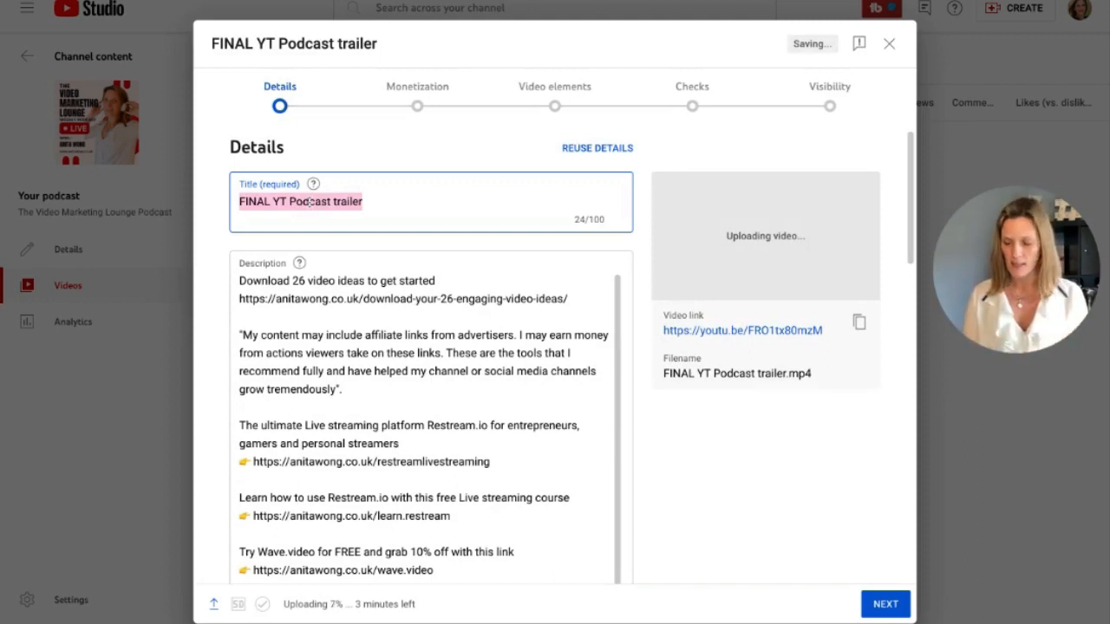
text(The Video Marketing Lounge)
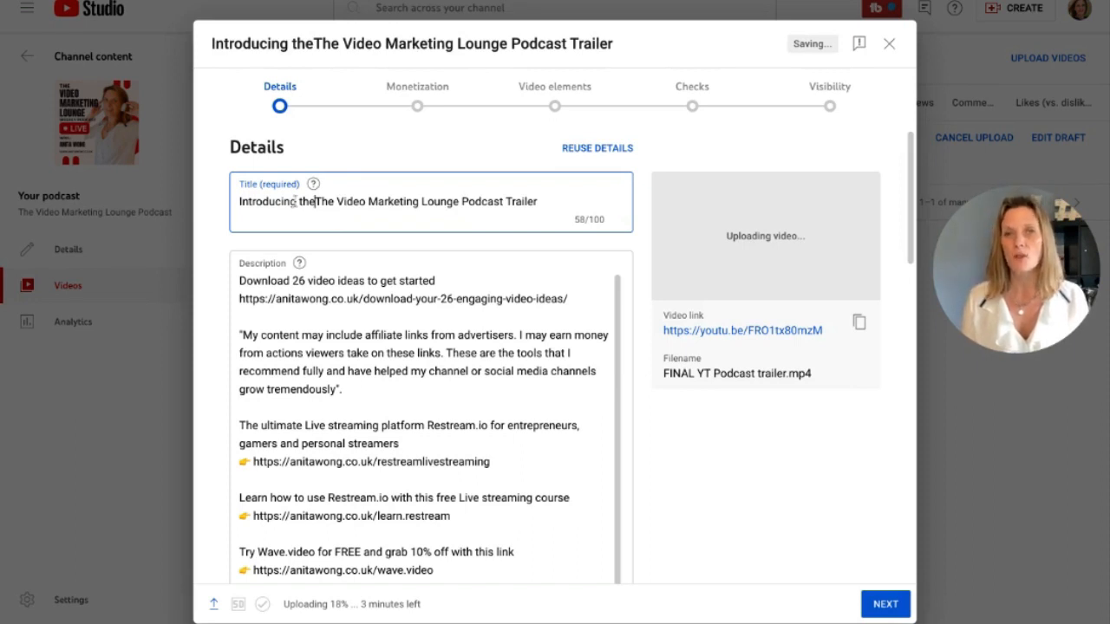
key(BackSpace)
key(BackSpace)
key(BackSpace)
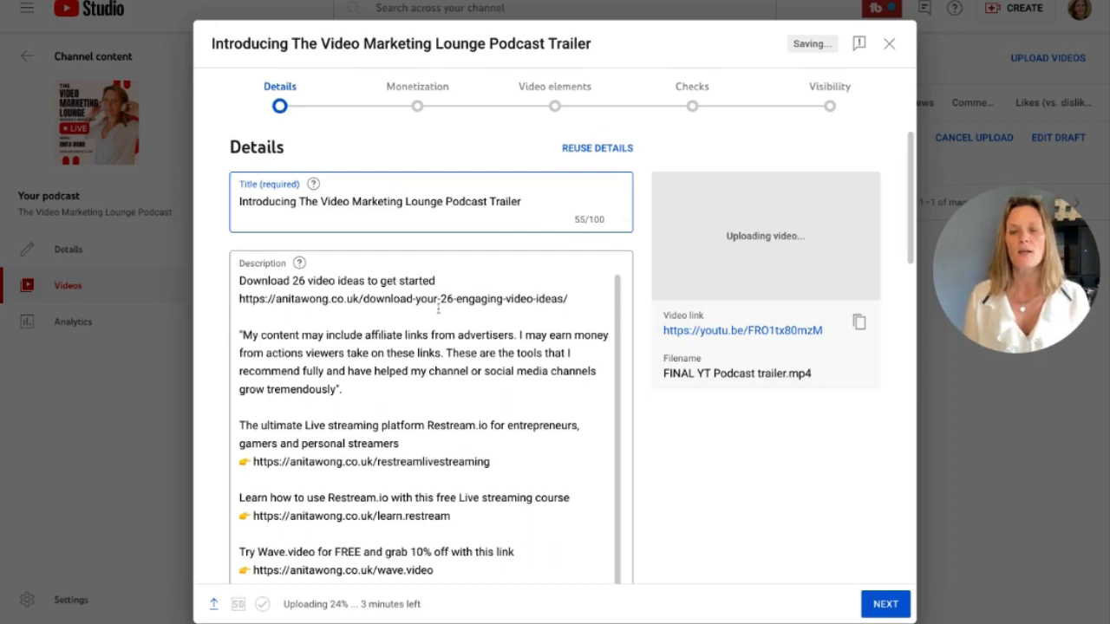
Replace the video's entire default description with the prepared podcast introduction, including the YouTube channel link and the video training and checklist link
click(240, 281)
key(Return)
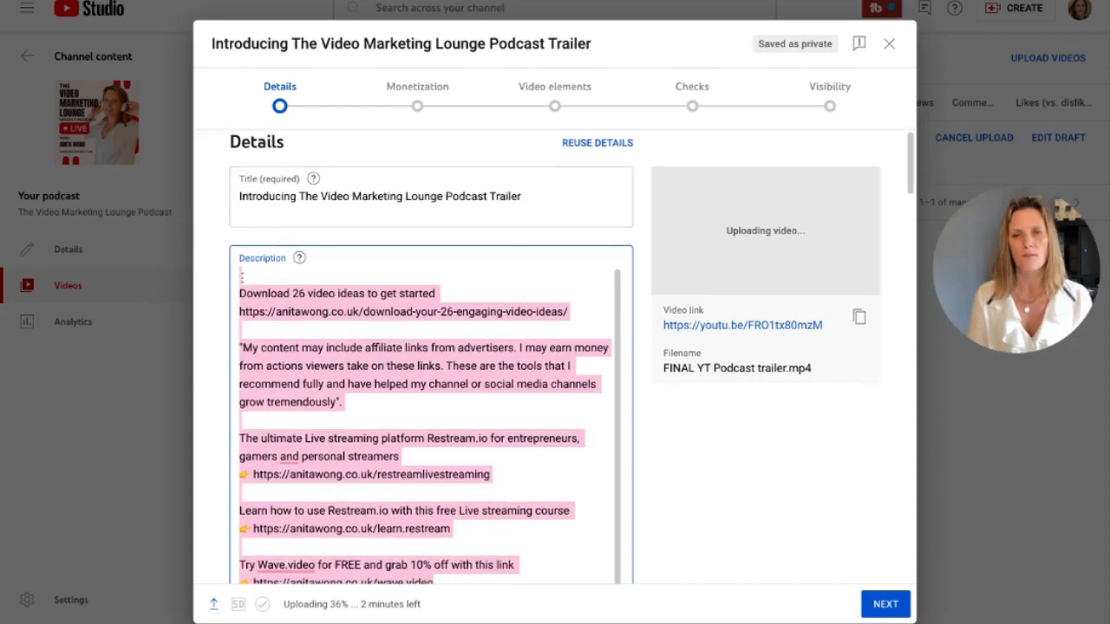
drag(485, 572, 485, 466)
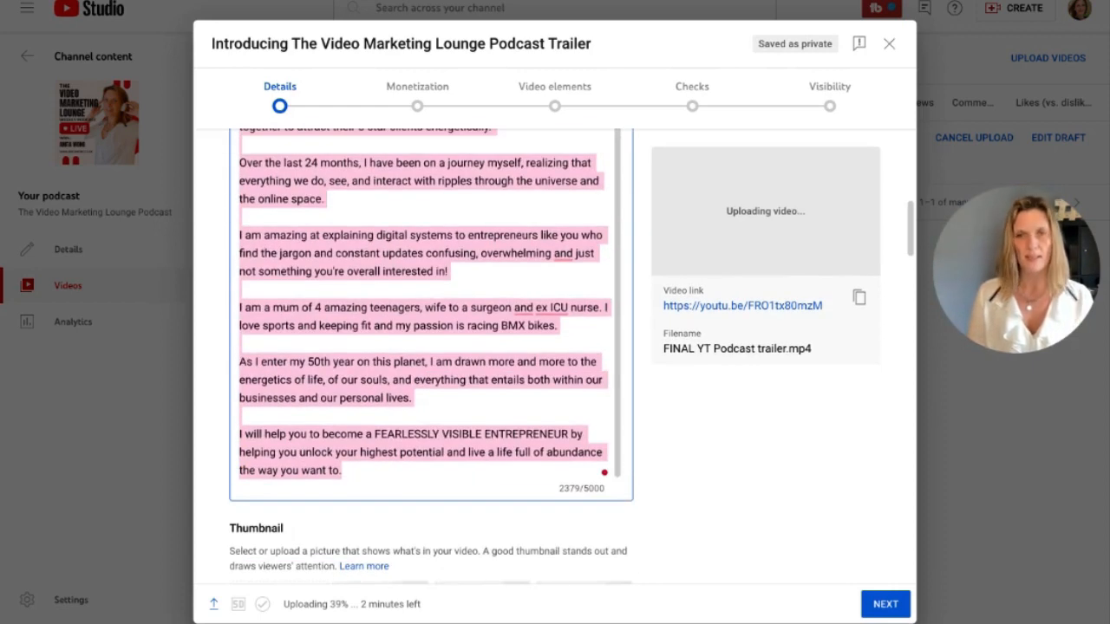
key(super+v)
scroll(408, 329, up, 3)
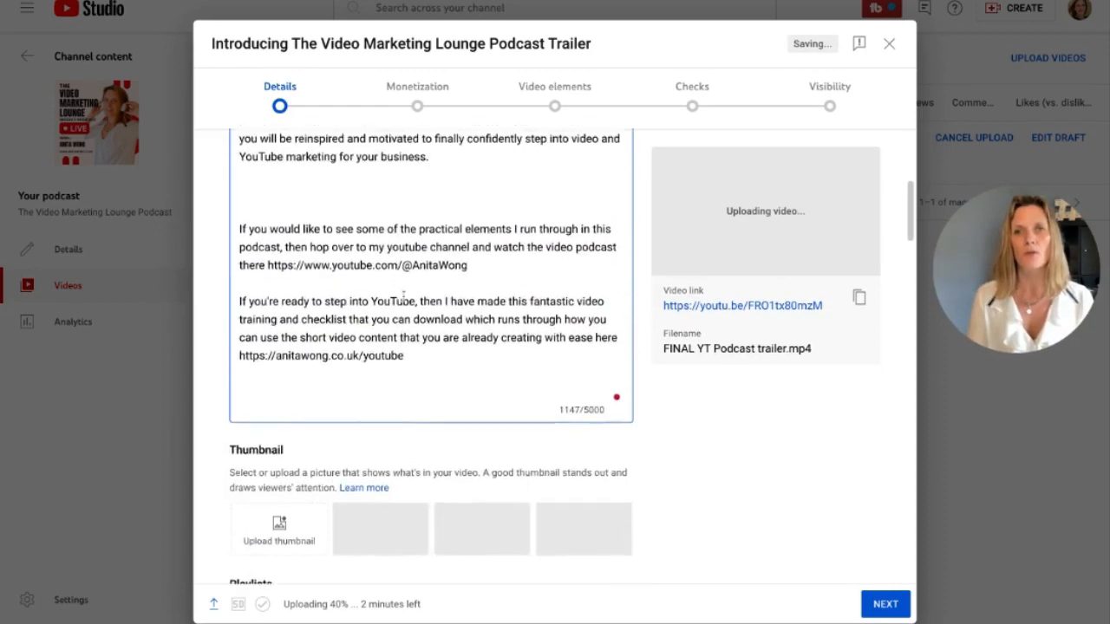
scroll(403, 297, up, 1)
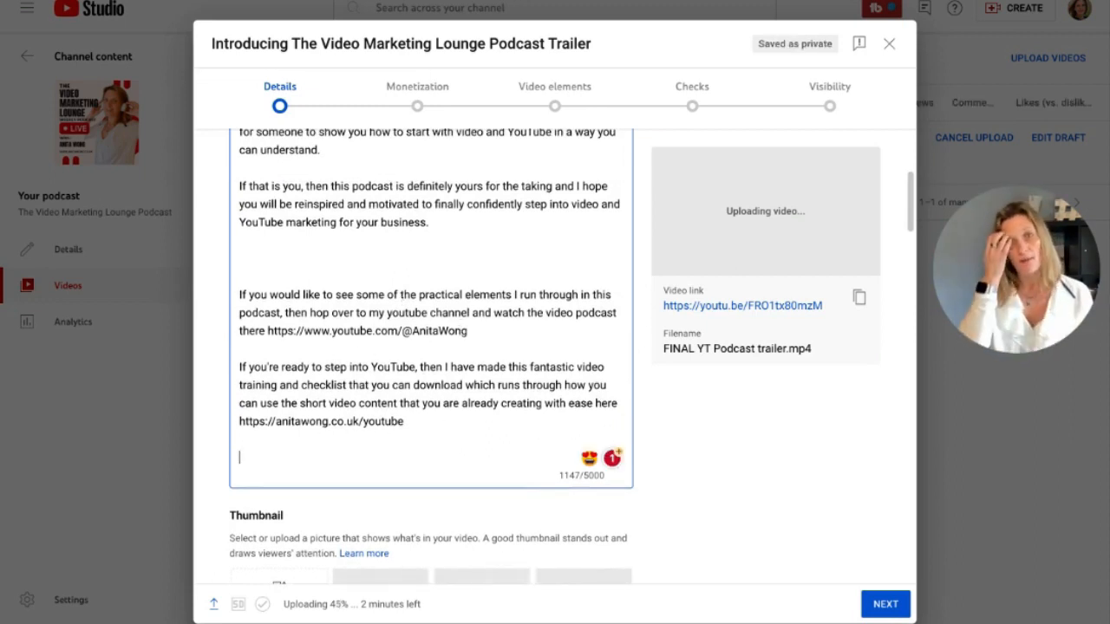
Upload the wide Video Marketing Lounge "LIVE" artwork as the trailer video's thumbnail
scroll(431, 347, down, 3)
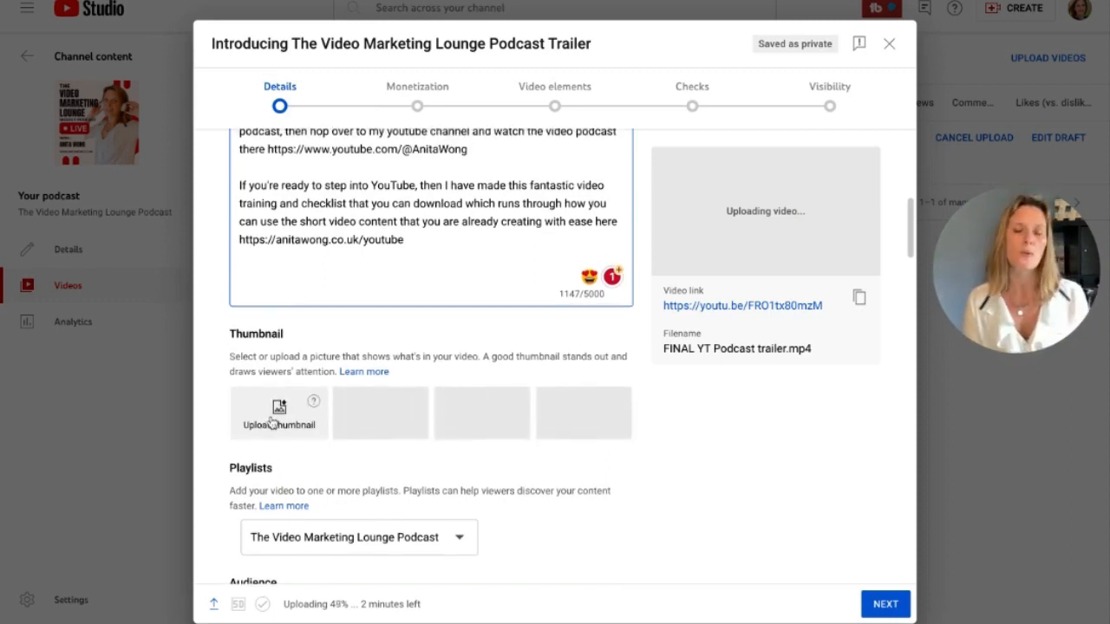
scroll(271, 424, up, 1)
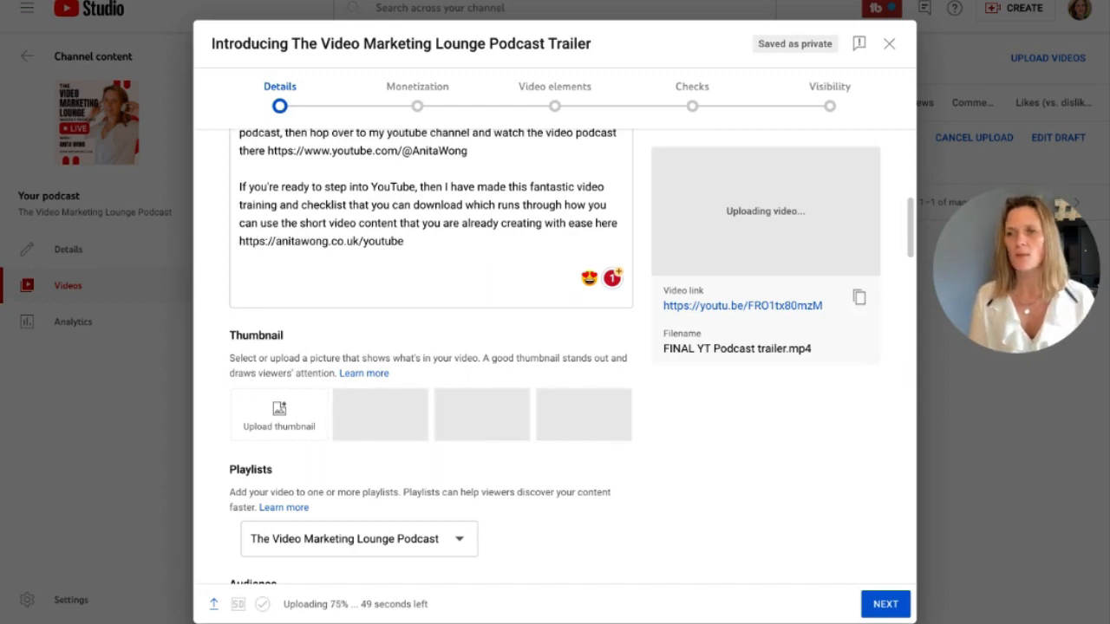
scroll(858, 412, down, 1)
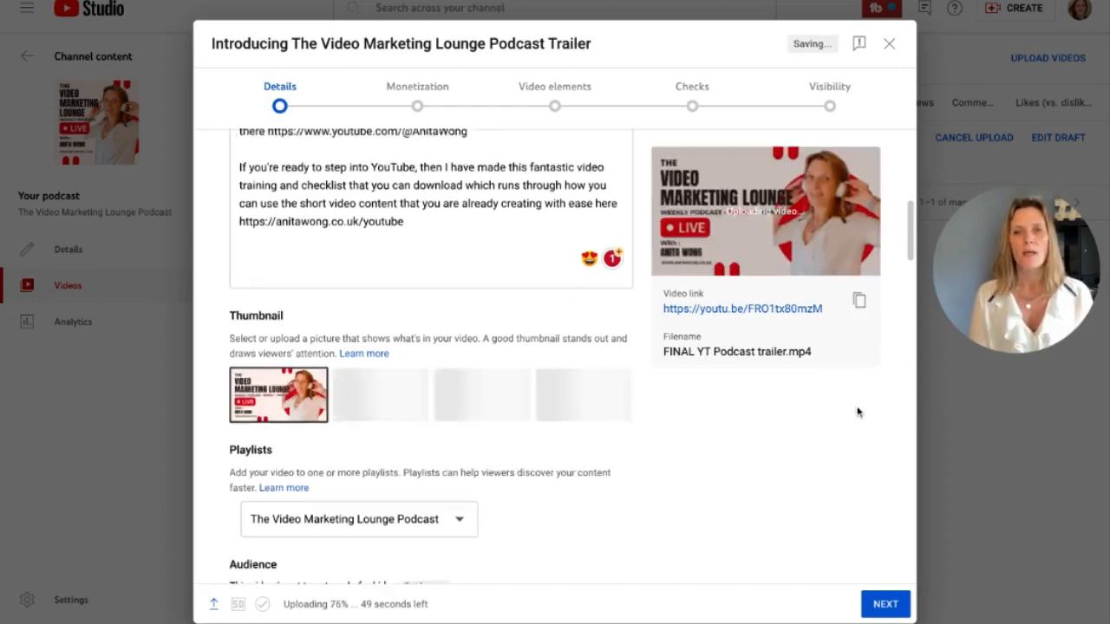
Set the trailer video's category to People & Blogs and proceed to the monetization settings
scroll(857, 412, down, 2)
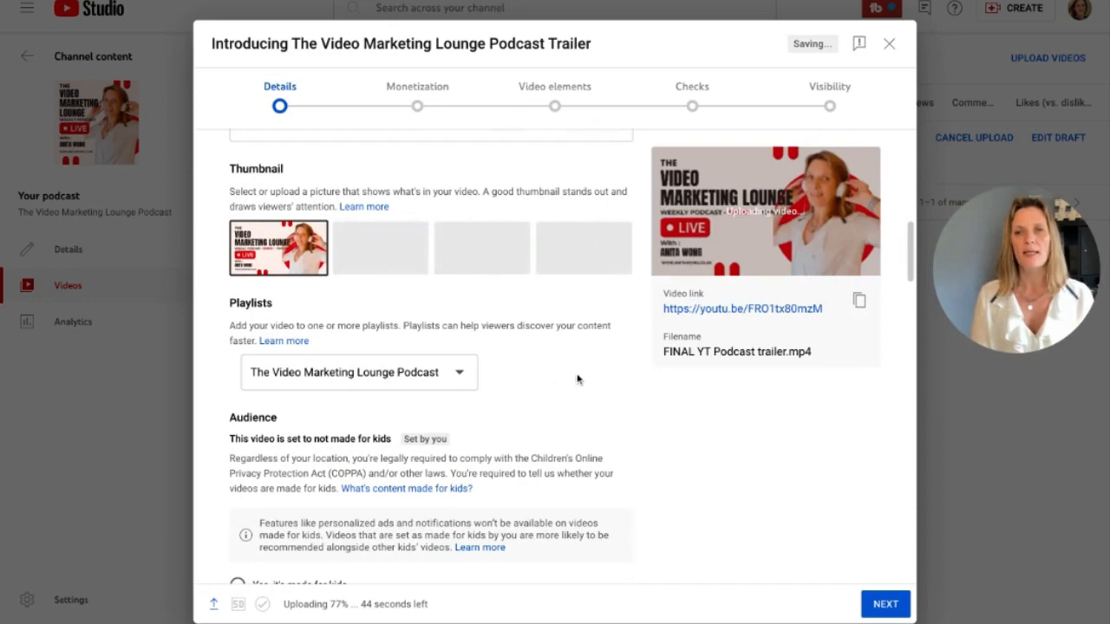
scroll(577, 379, down, 5)
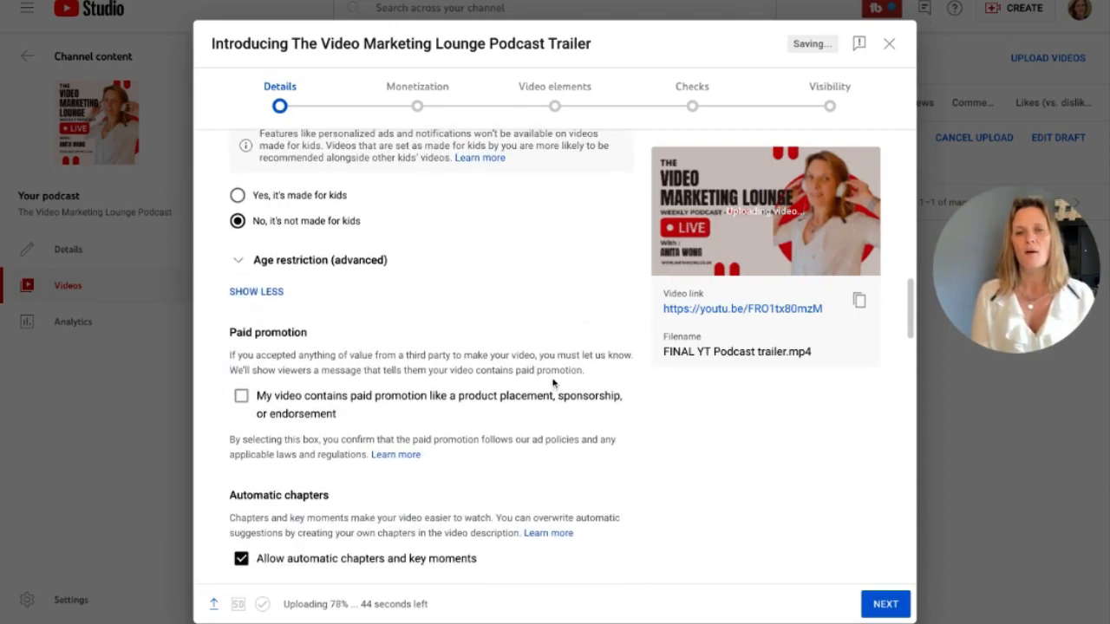
scroll(554, 384, down, 4)
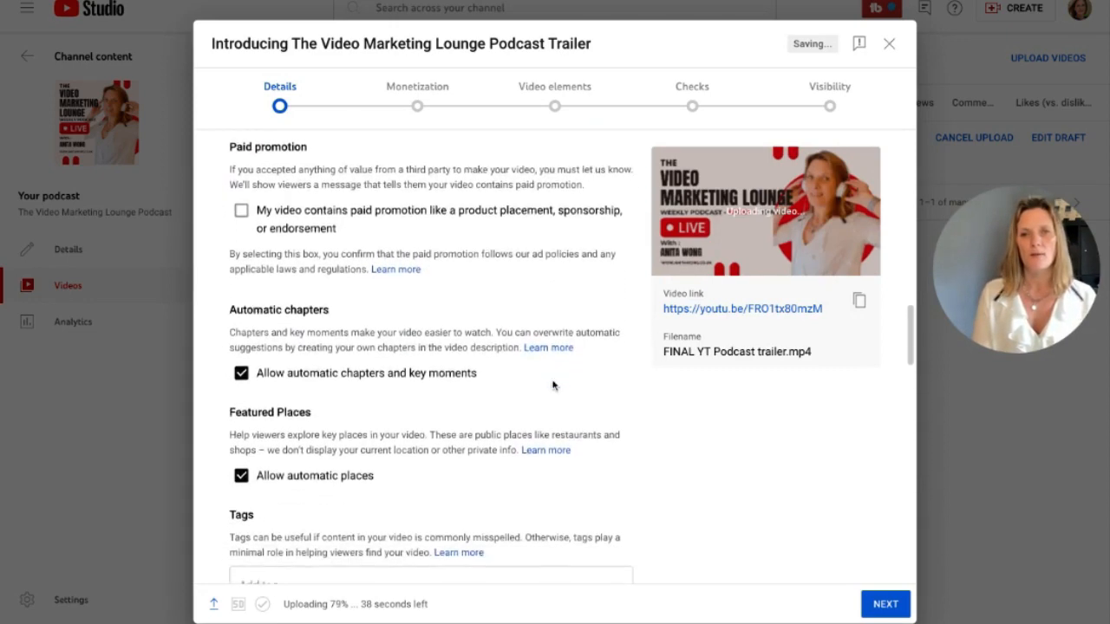
scroll(552, 382, down, 1)
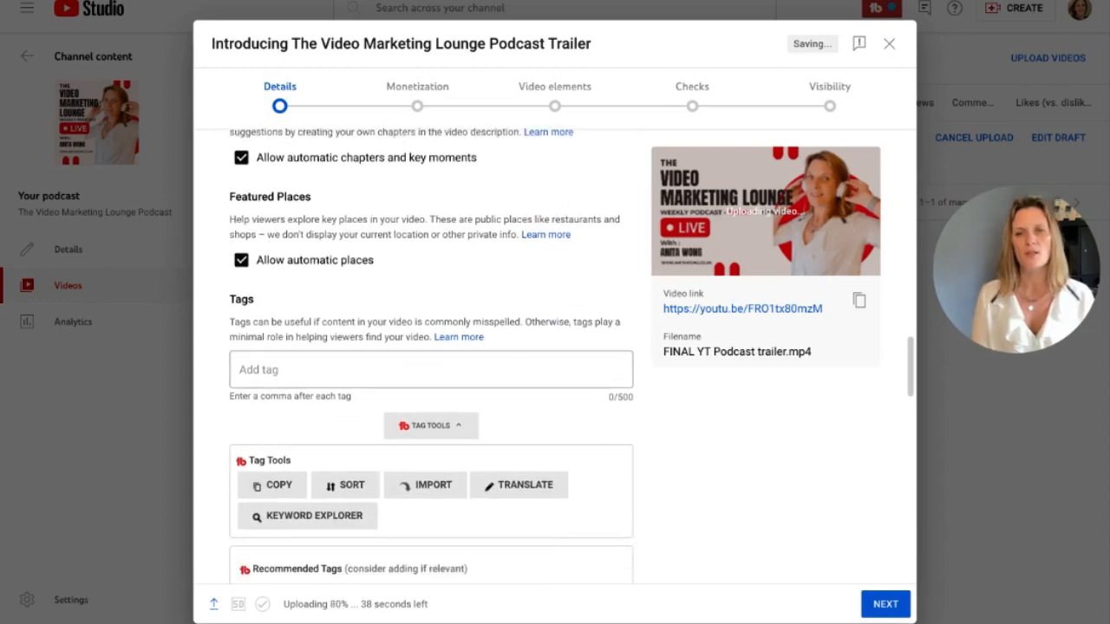
scroll(461, 365, down, 3)
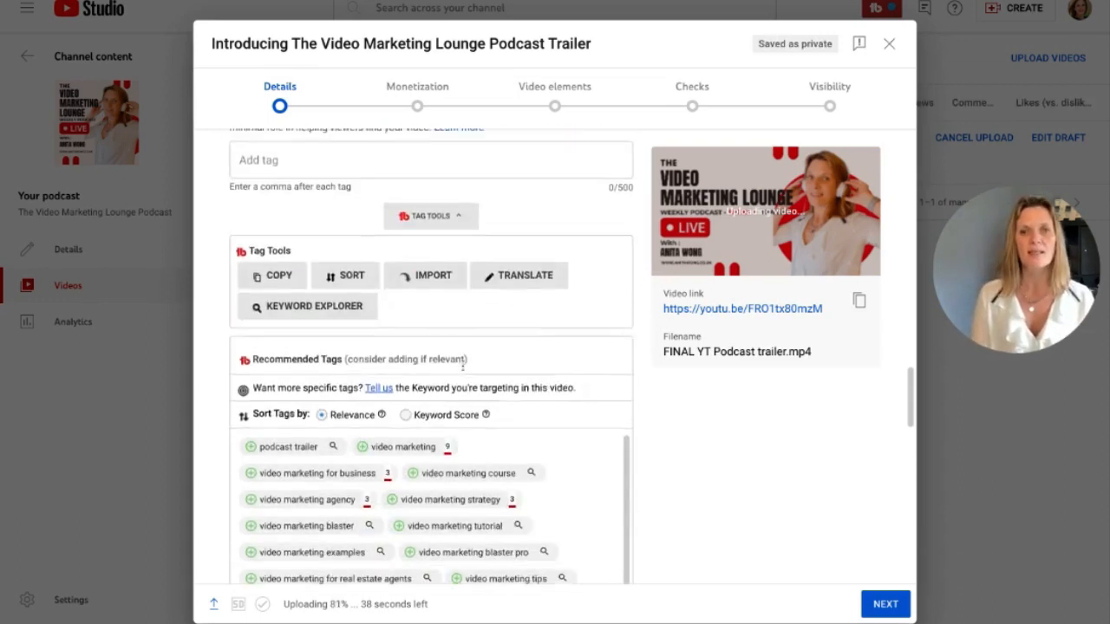
scroll(483, 396, down, 5)
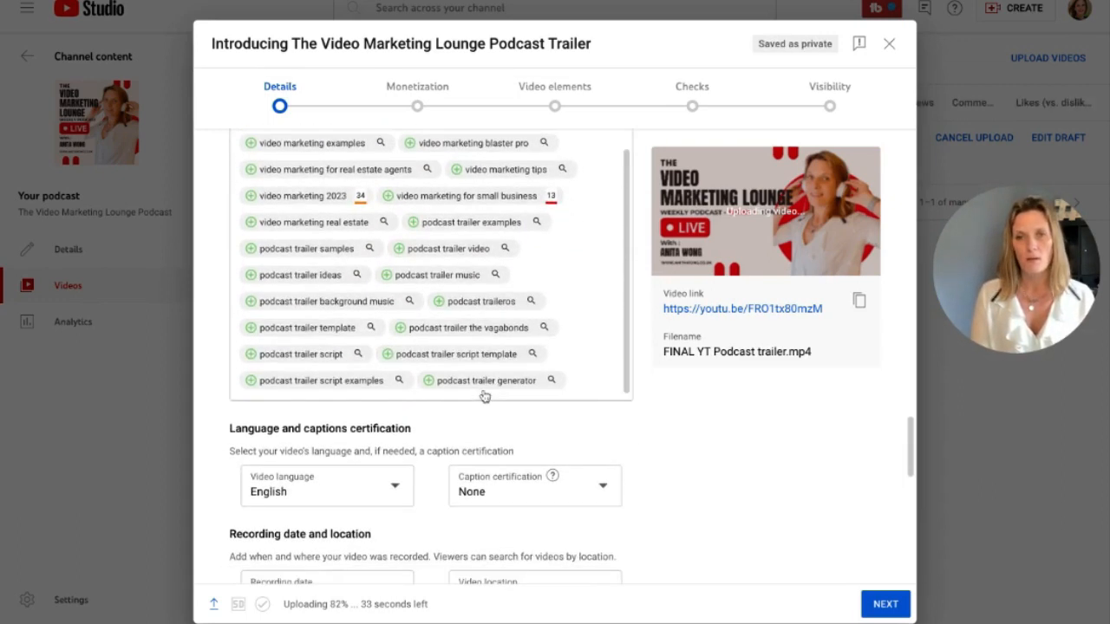
scroll(520, 441, down, 4)
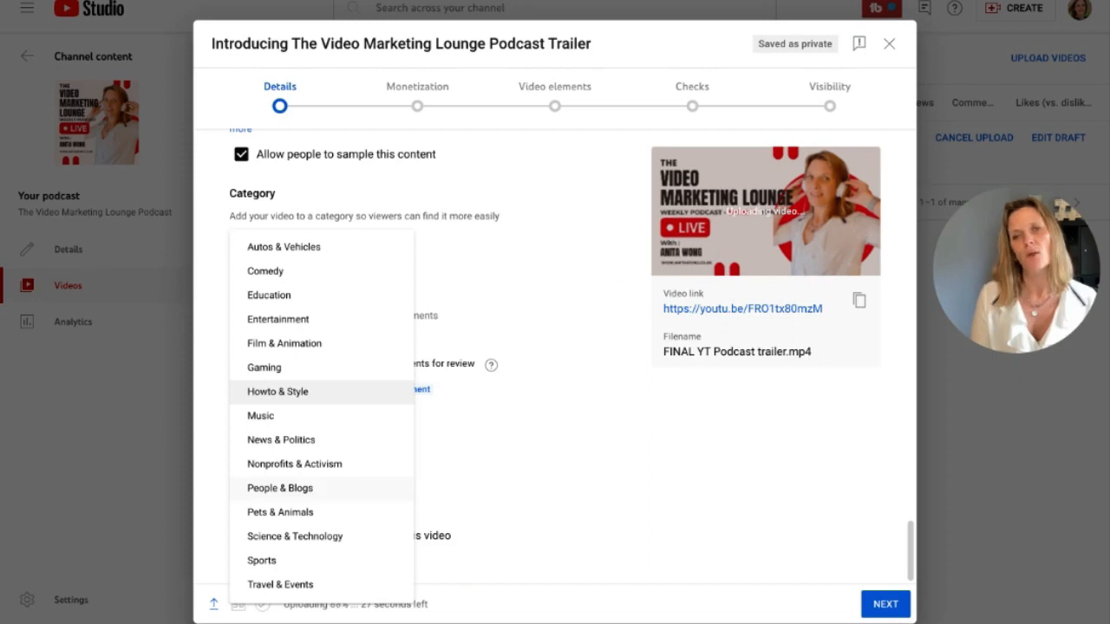
click(293, 486)
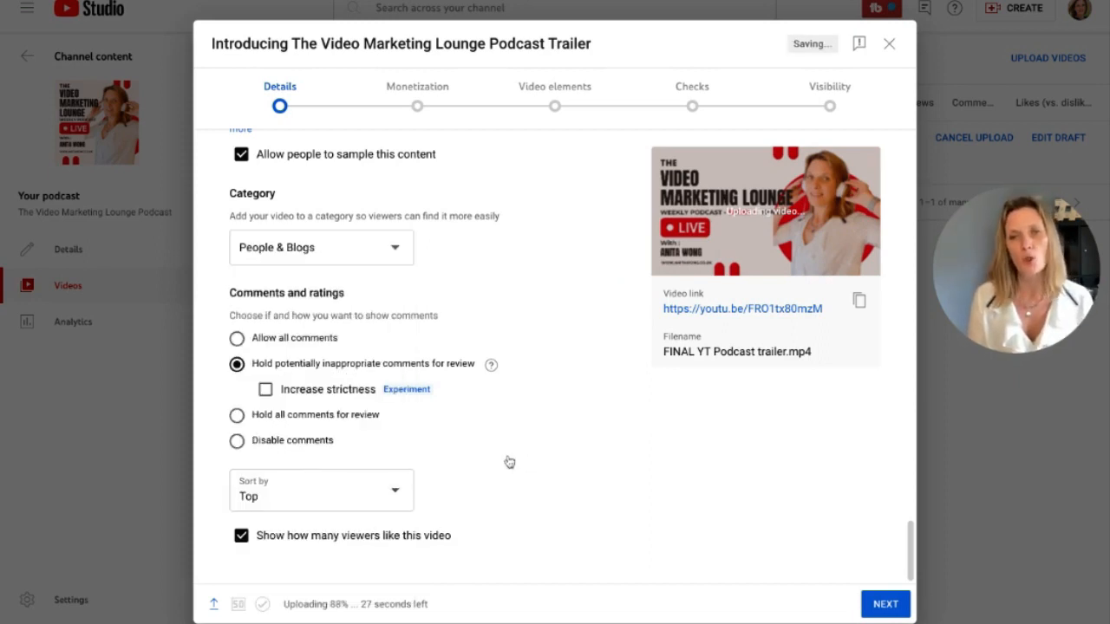
click(886, 604)
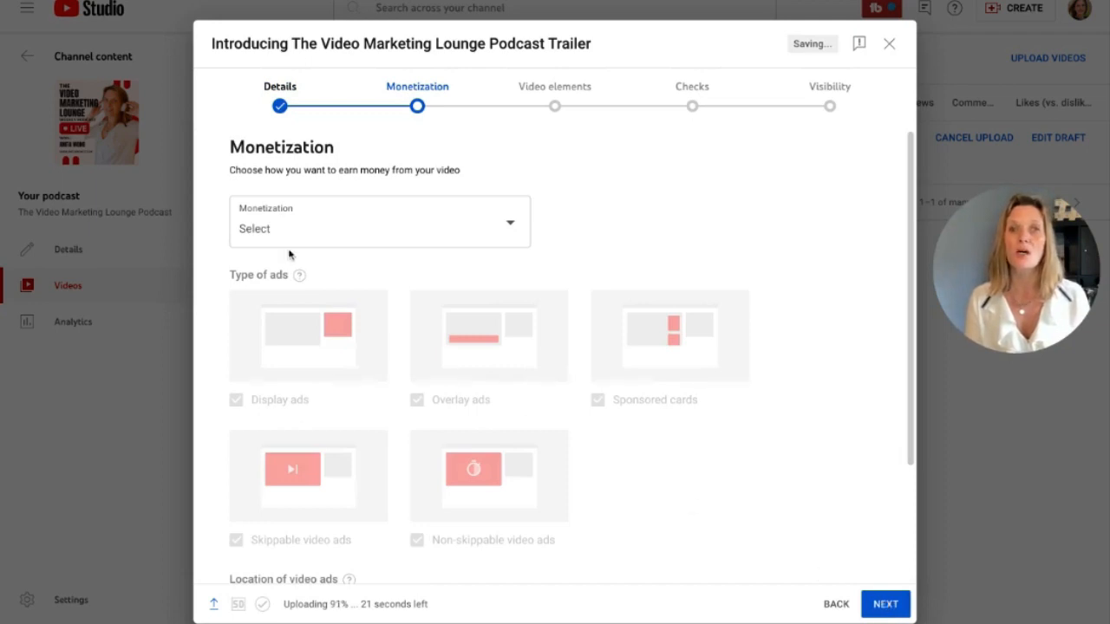
Turn monetization on for the trailer video and proceed to the ad suitability questionnaire
click(293, 236)
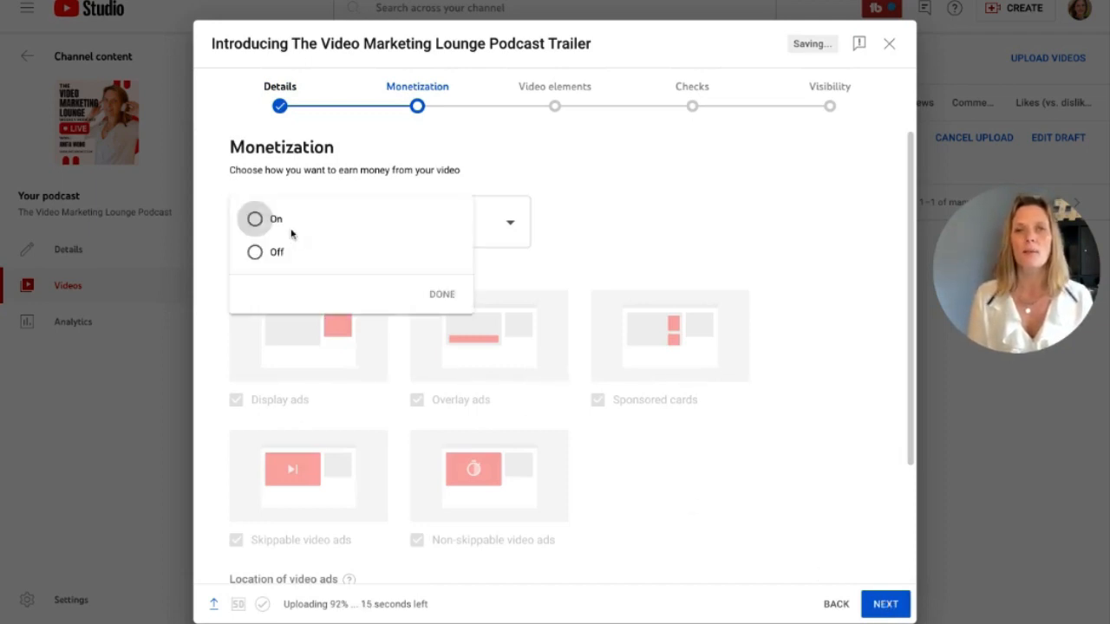
click(255, 219)
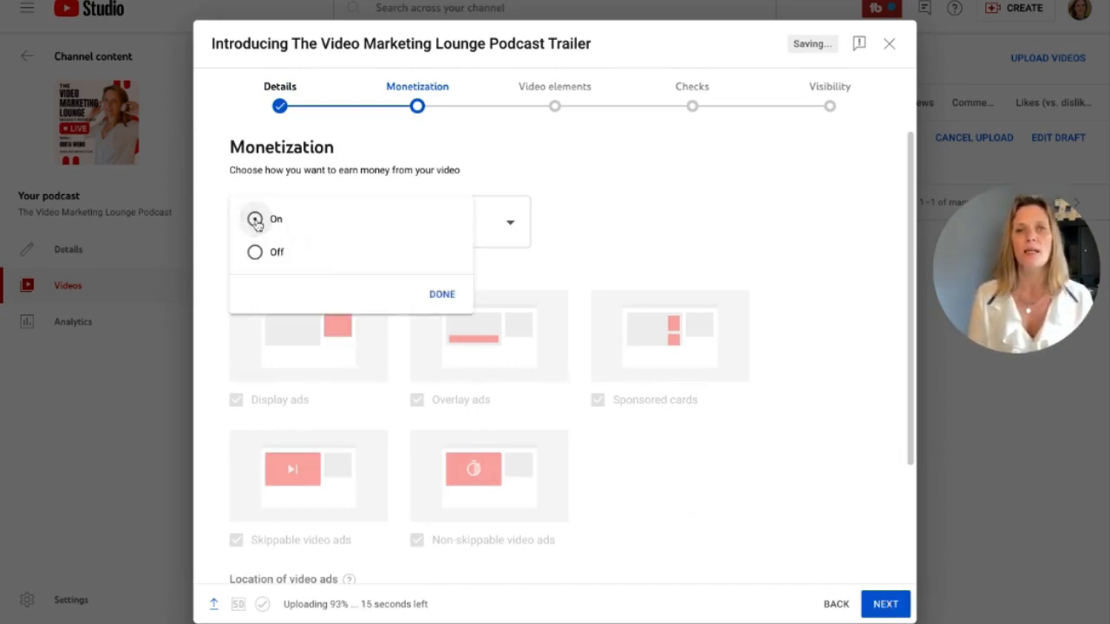
click(443, 295)
scroll(441, 293, down, 3)
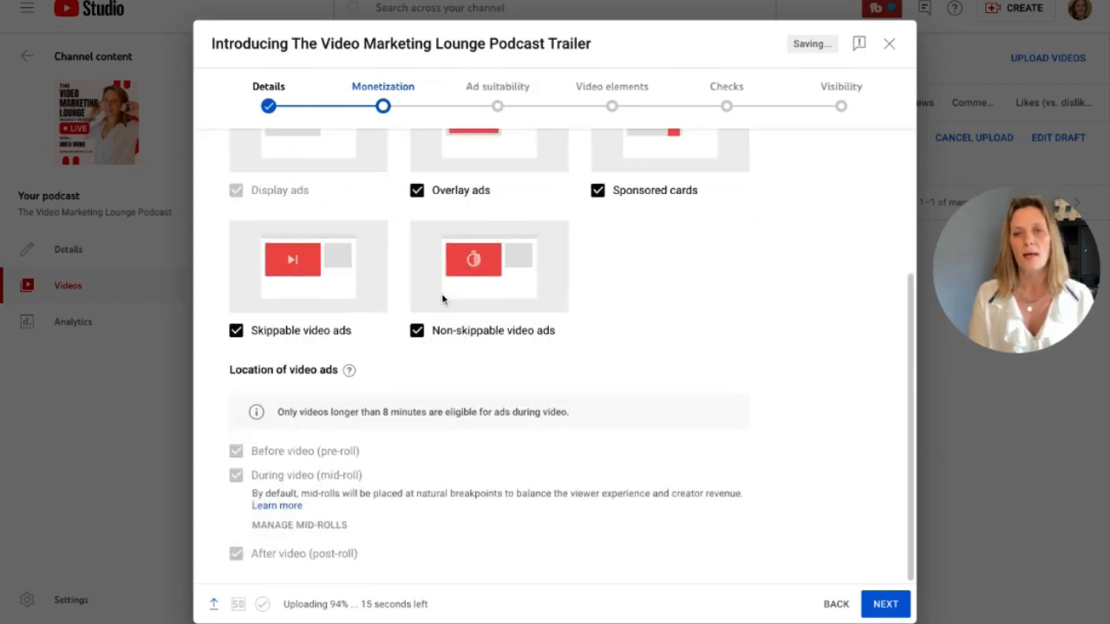
click(886, 607)
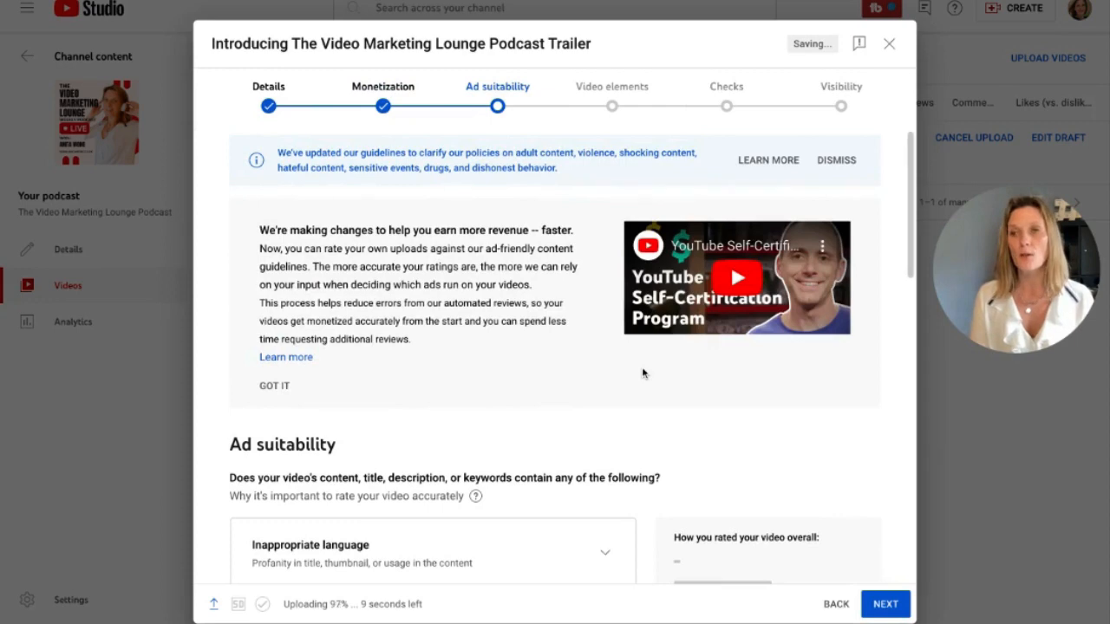
Declare that the video contains none of the listed sensitive content and submit the ad suitability rating
scroll(643, 373, down, 10)
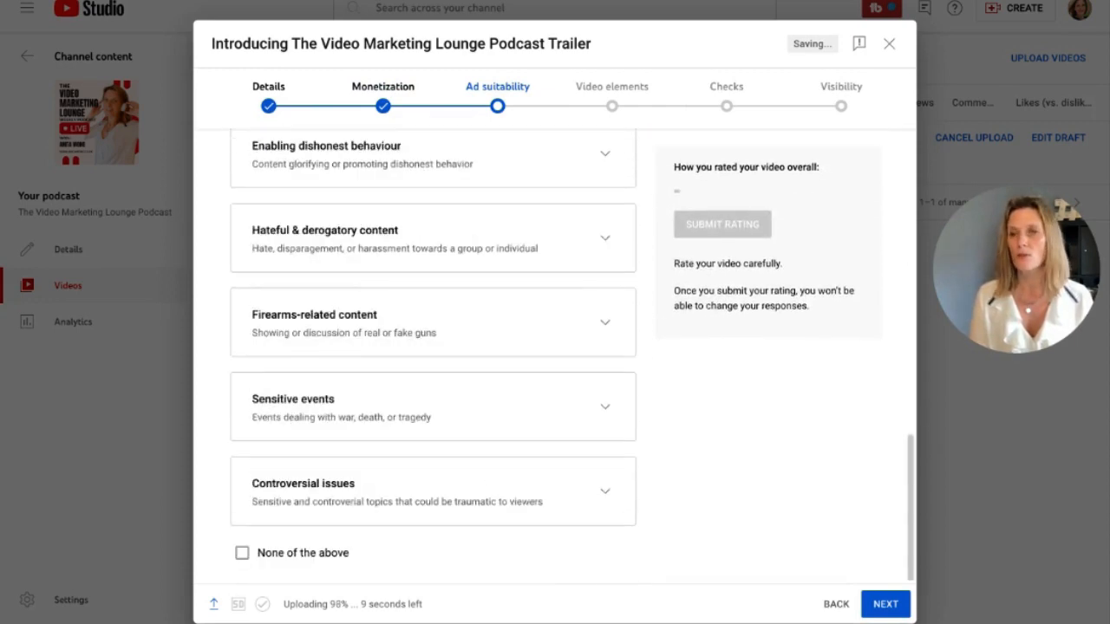
click(242, 552)
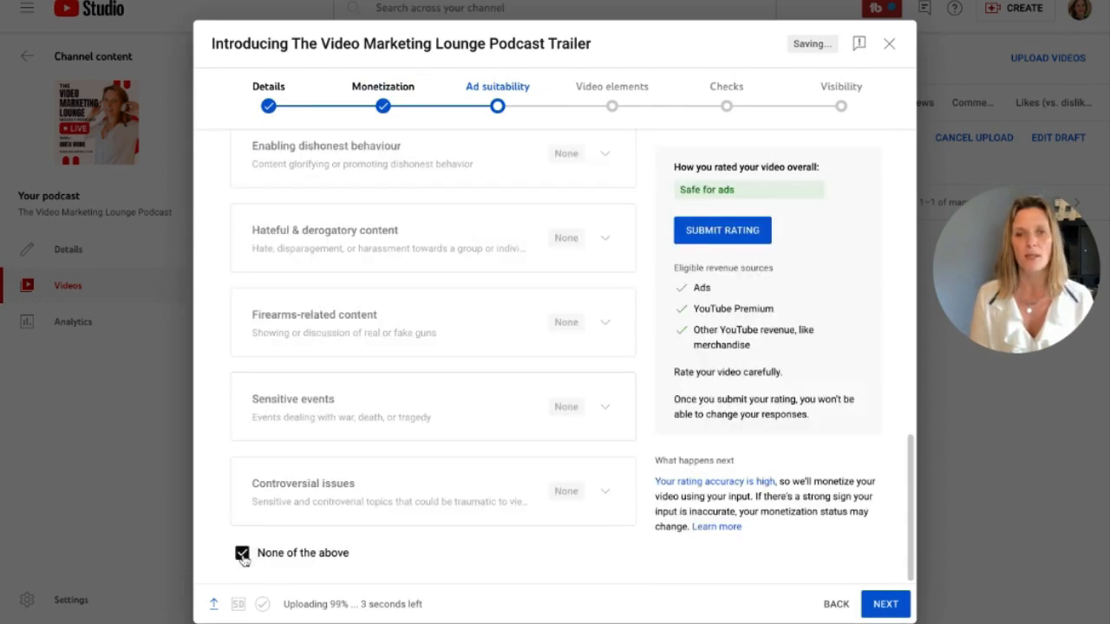
click(709, 231)
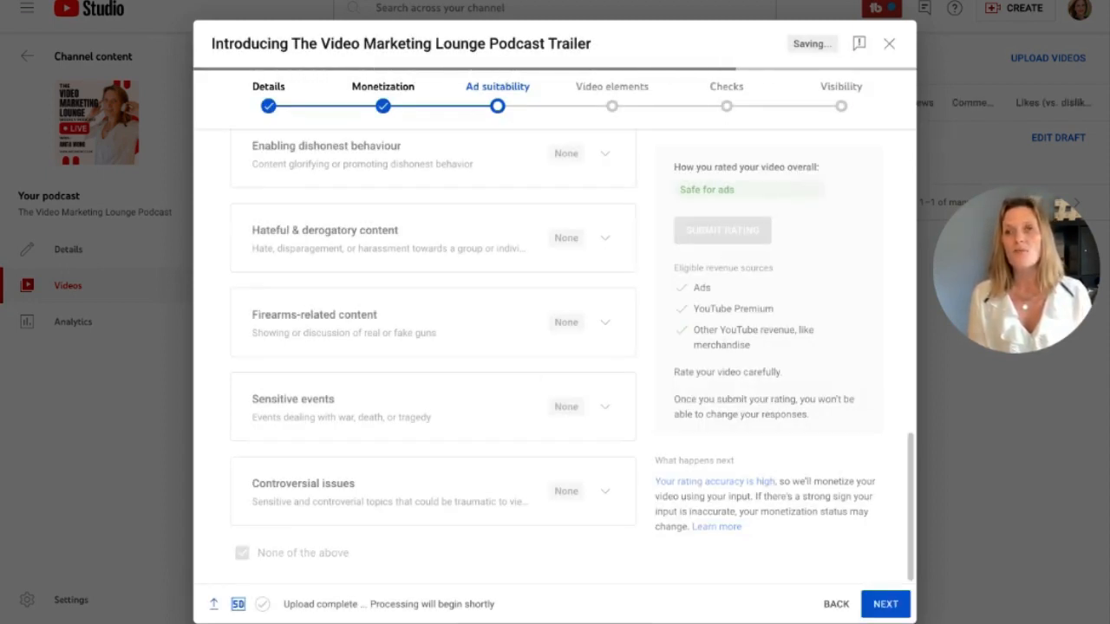
click(888, 606)
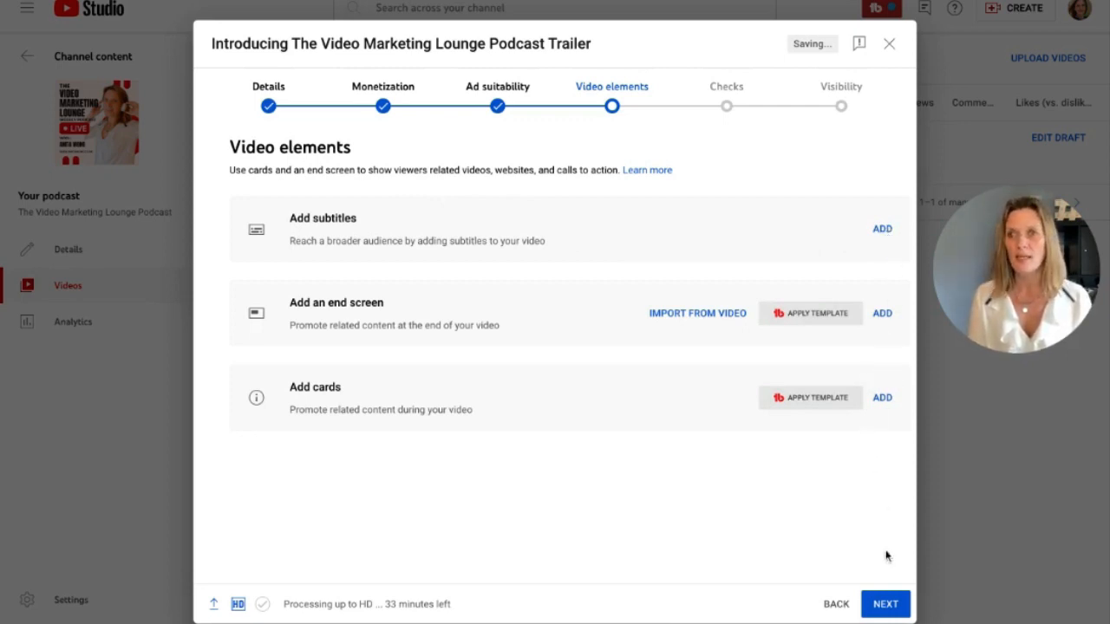
Continue past the optional video elements and checks, and save the trailer video as unlisted
click(883, 605)
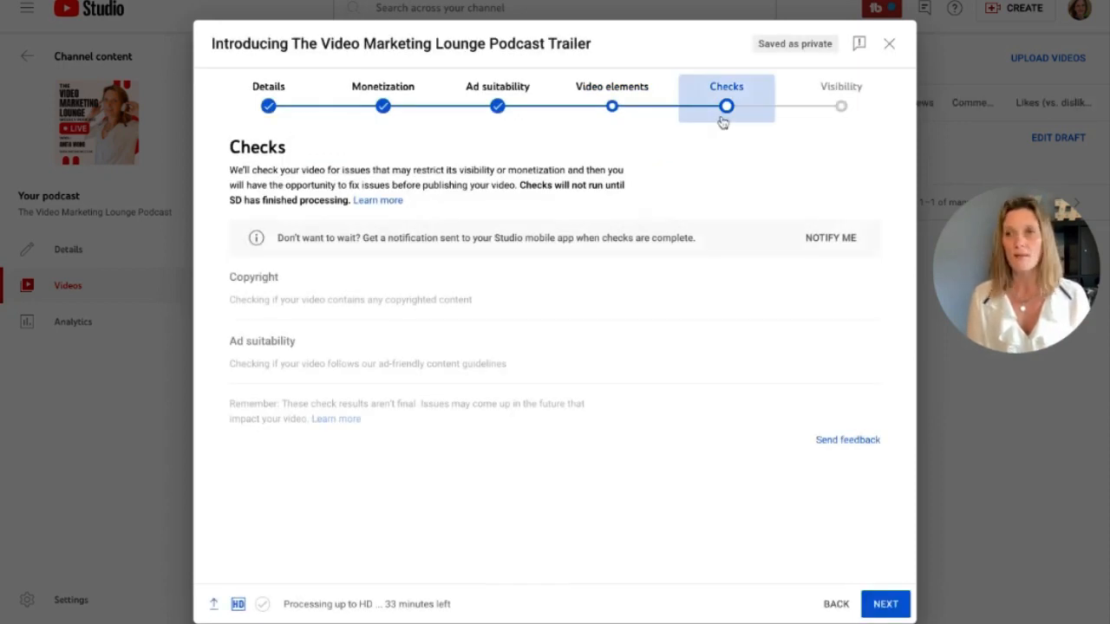
click(879, 604)
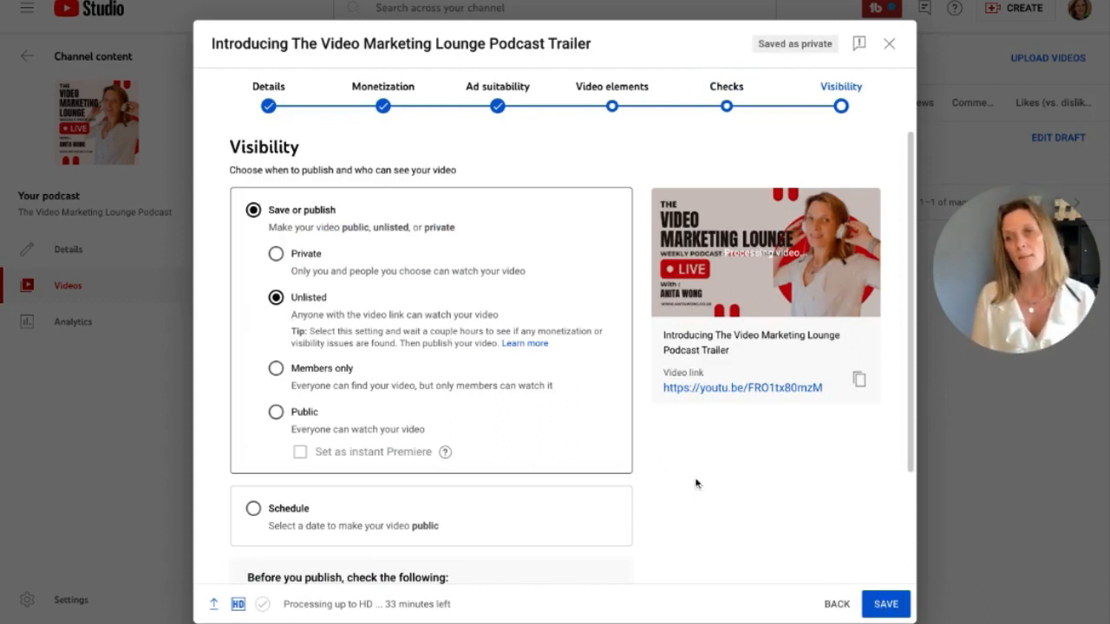
click(885, 605)
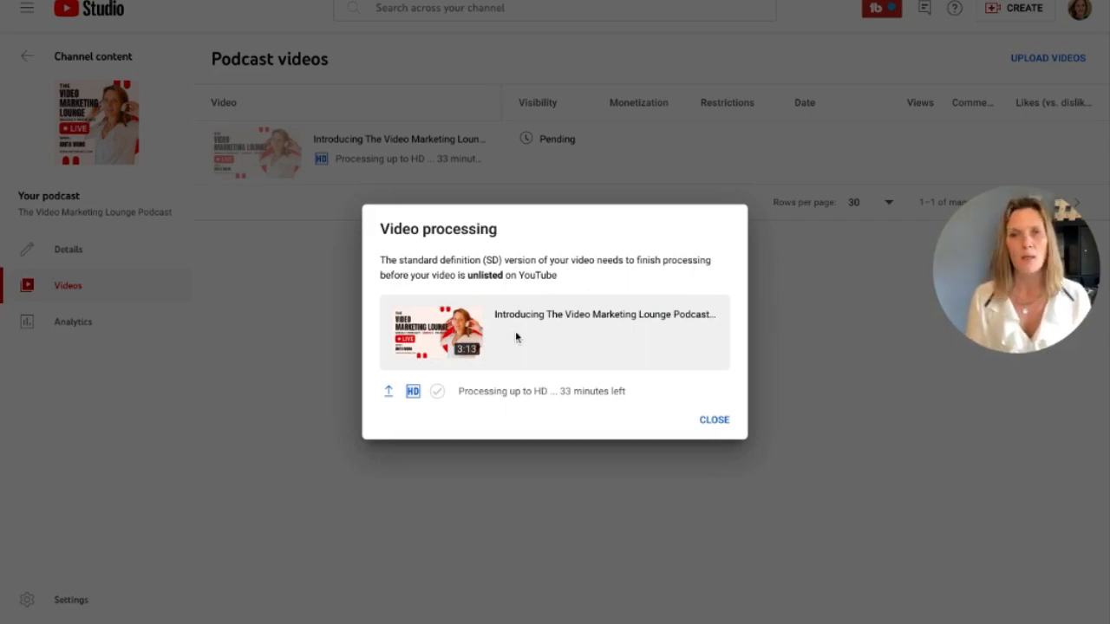
click(716, 423)
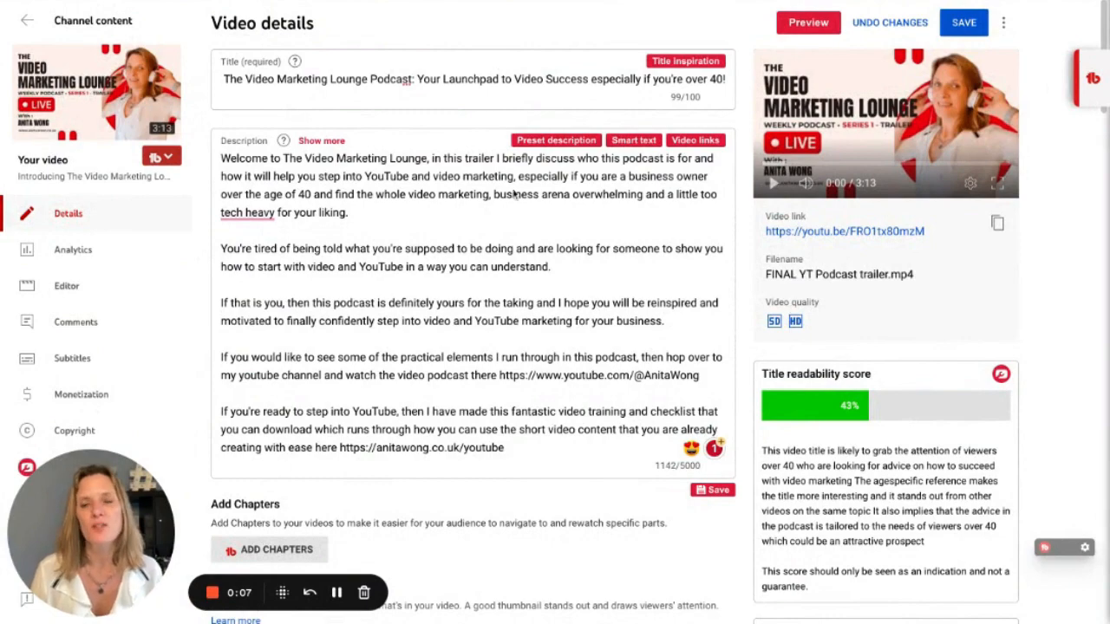
Review the trailer's video details, from title, description and thumbnail through tags, category and comment settings
scroll(521, 206, down, 1)
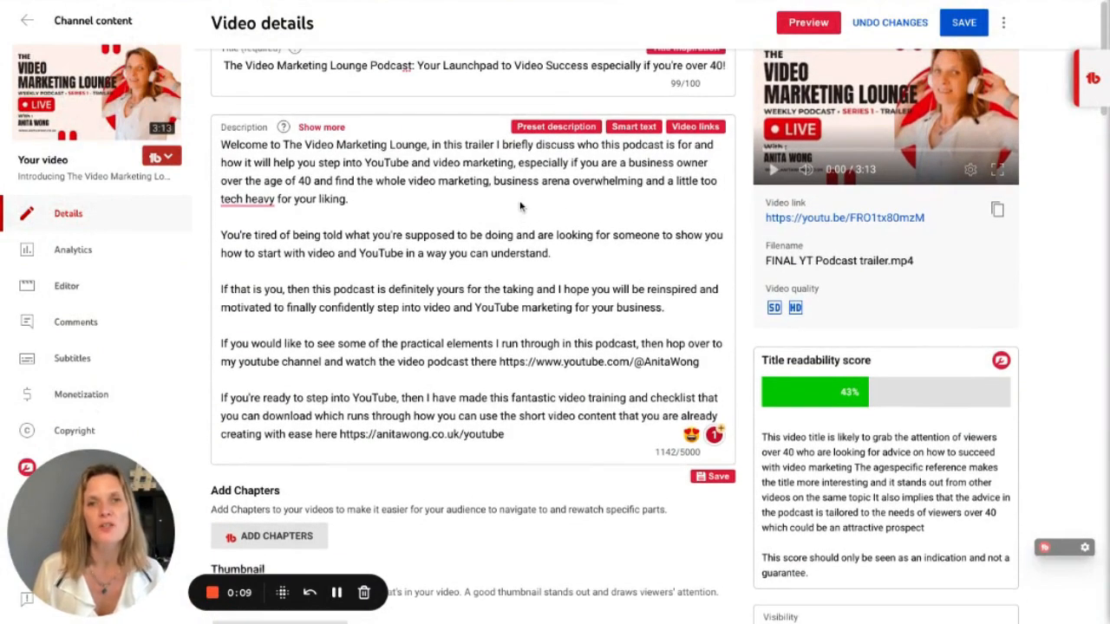
scroll(473, 346, down, 5)
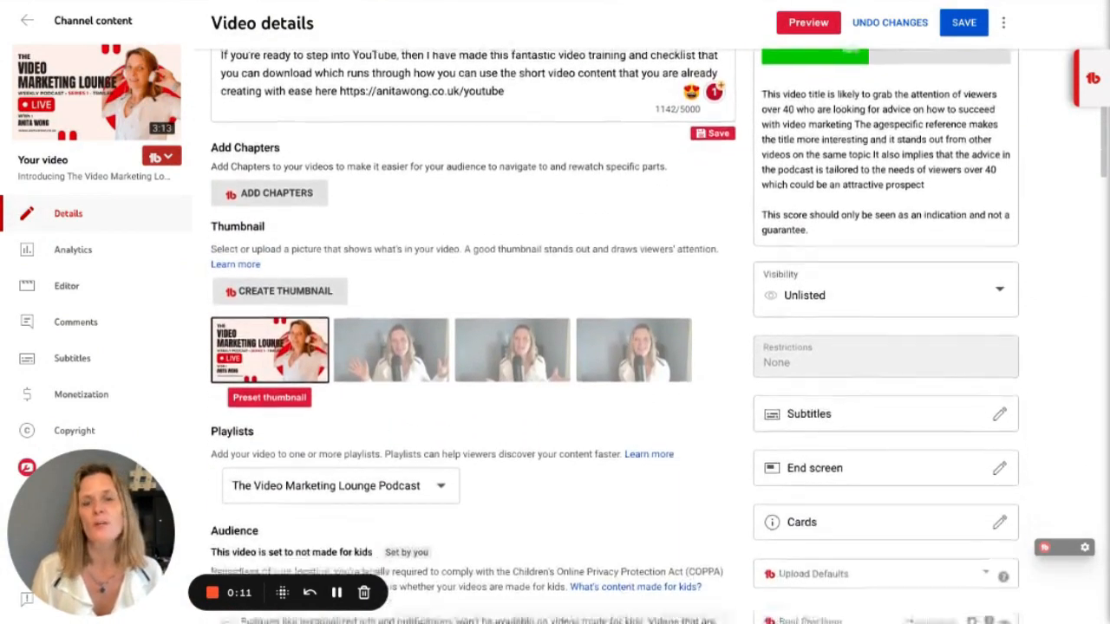
scroll(473, 347, down, 3)
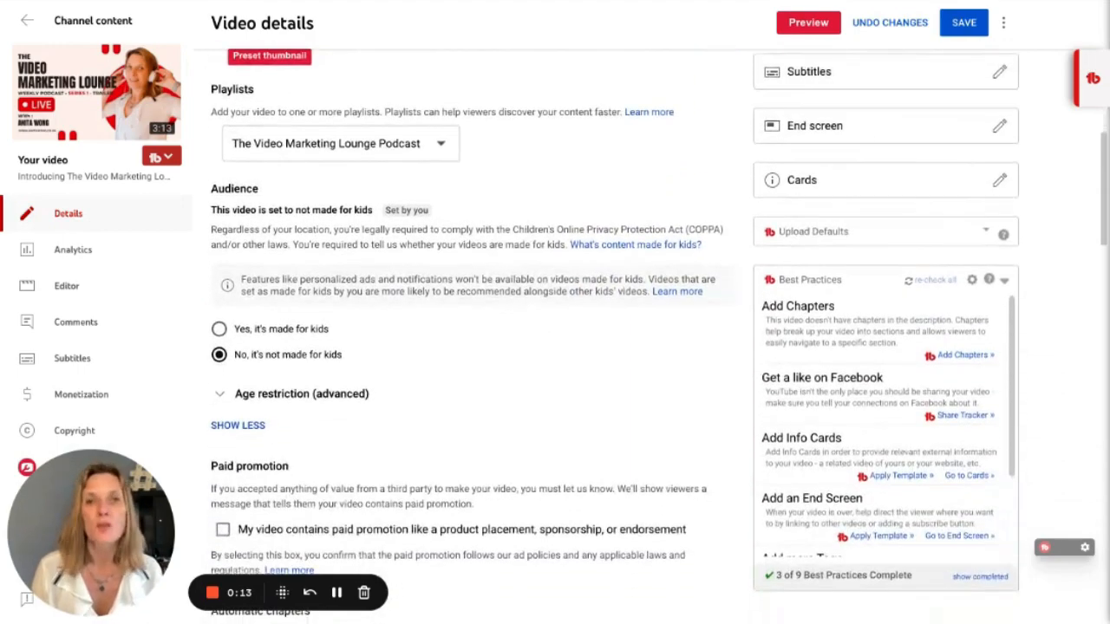
scroll(472, 347, down, 7)
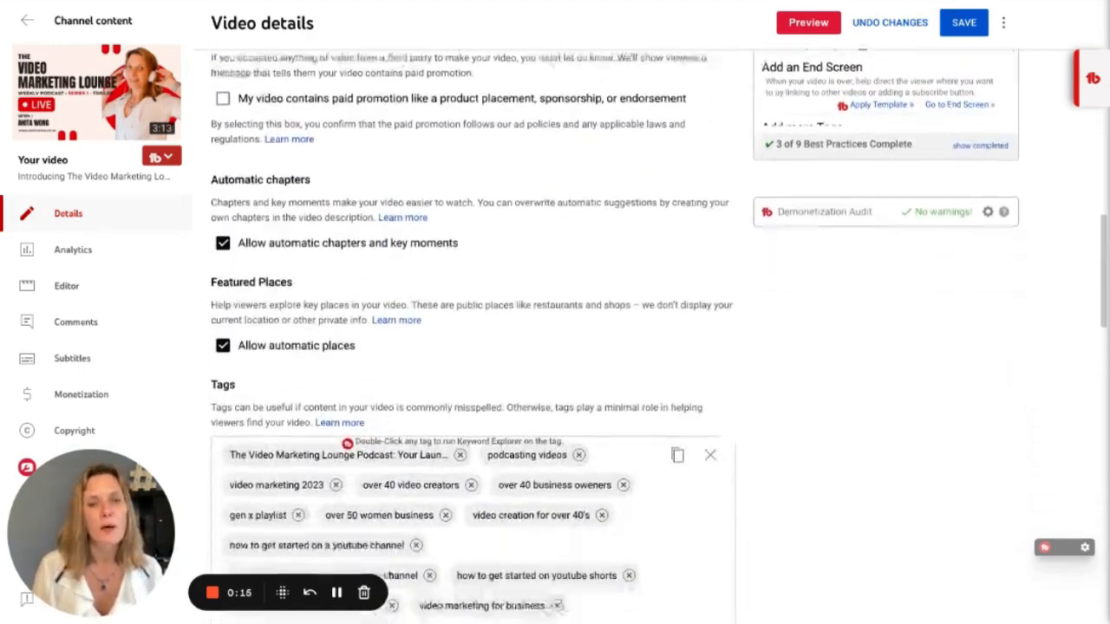
scroll(472, 347, down, 10)
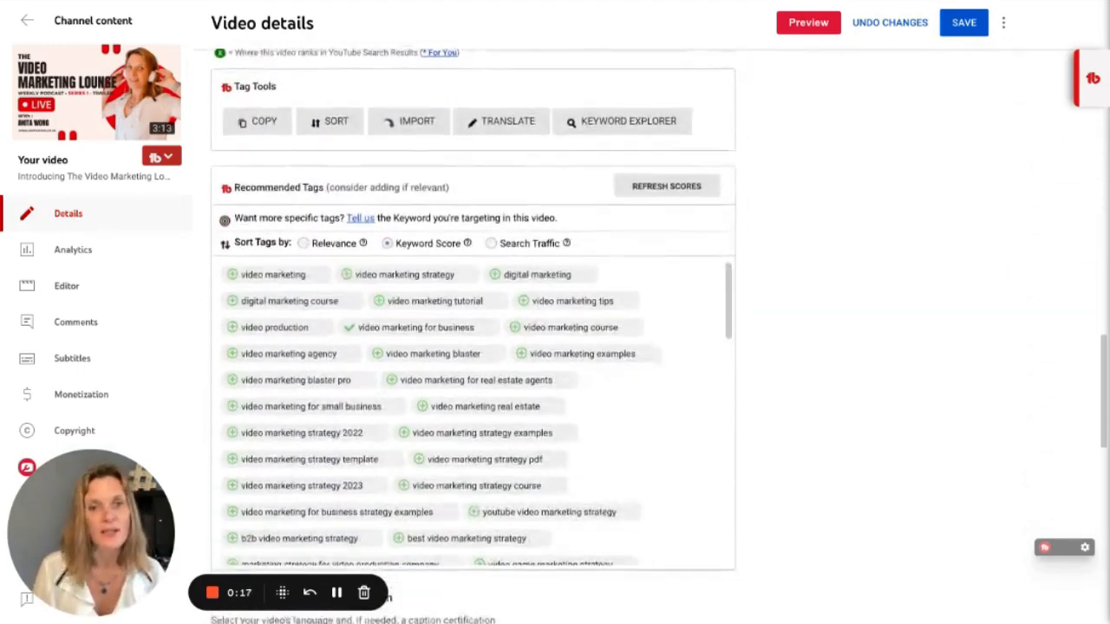
scroll(472, 347, down, 5)
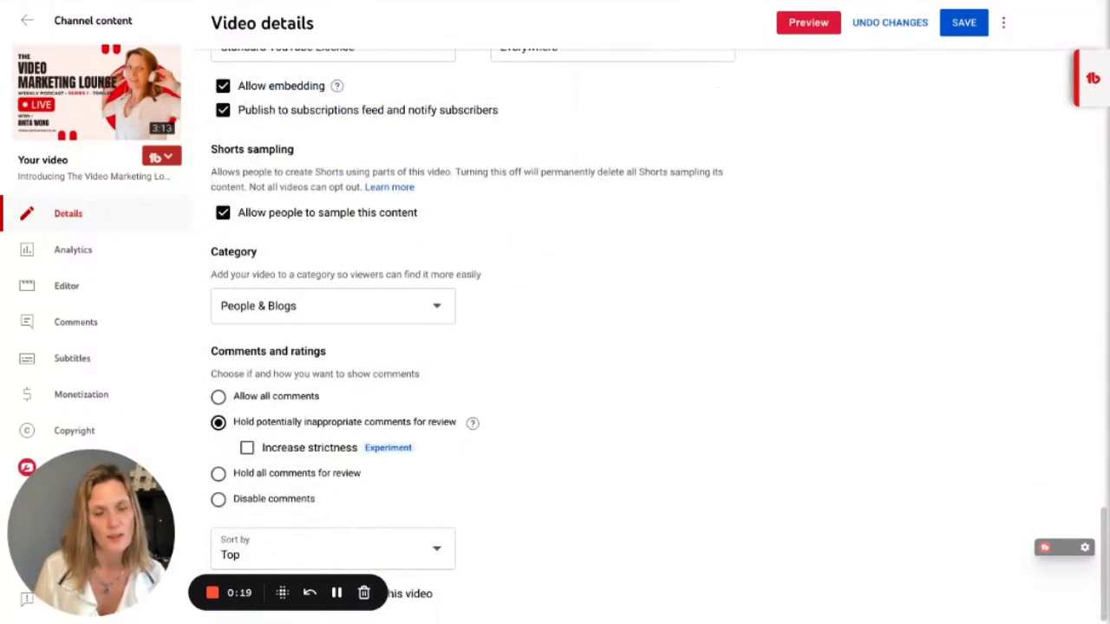
scroll(473, 347, up, 20)
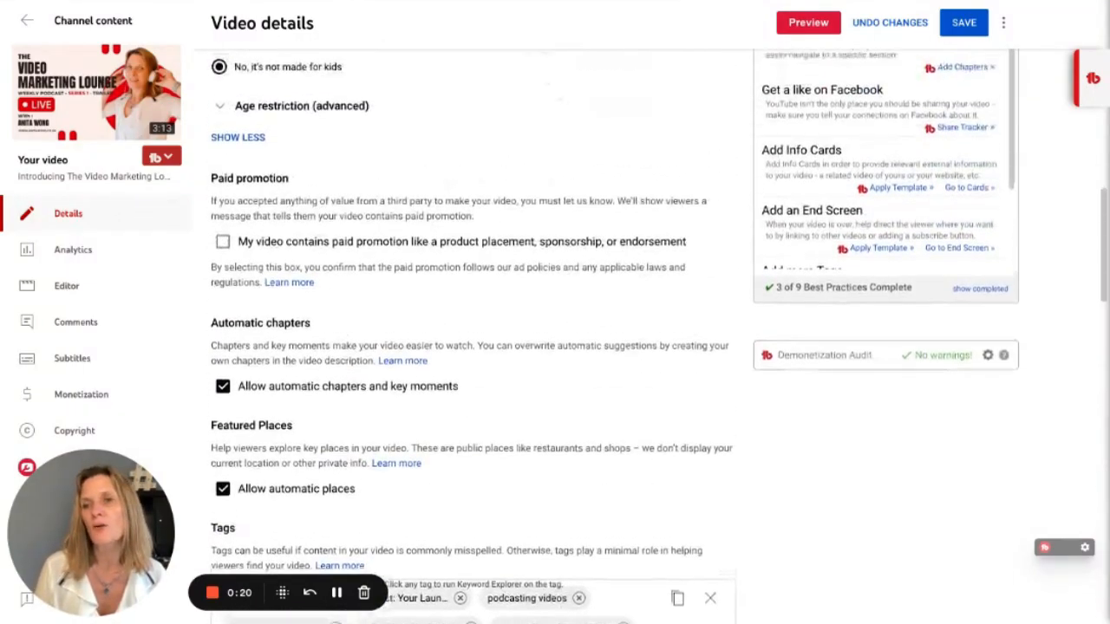
scroll(528, 281, up, 3)
Capitalise the opening word "So" in the trailer's English subtitles and play the video to check the captions against the speech
scroll(769, 213, down, 4)
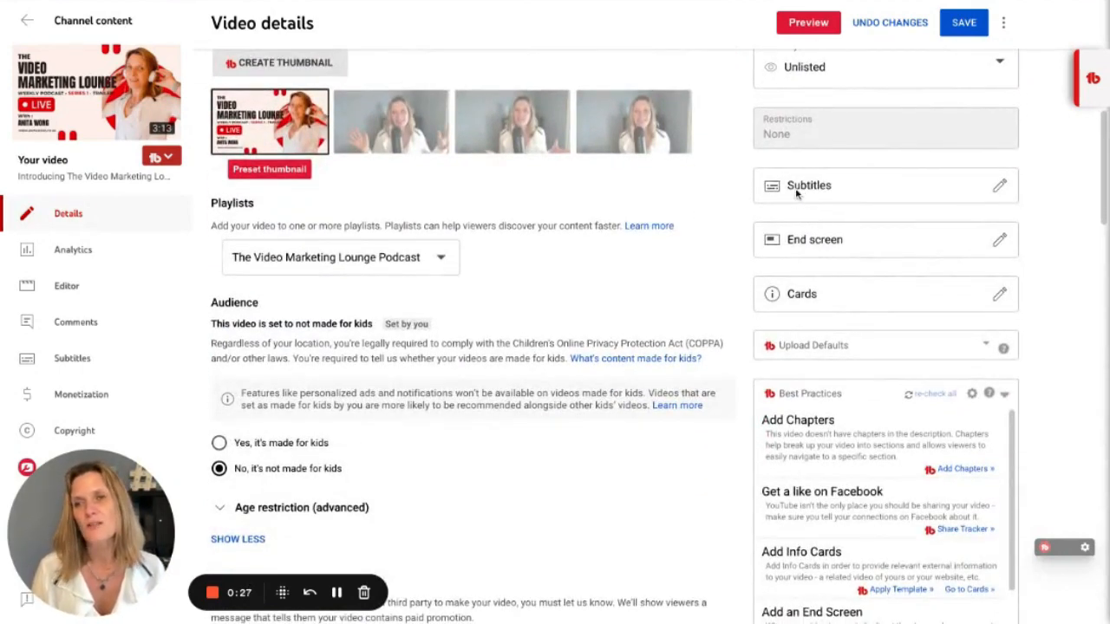
click(1000, 188)
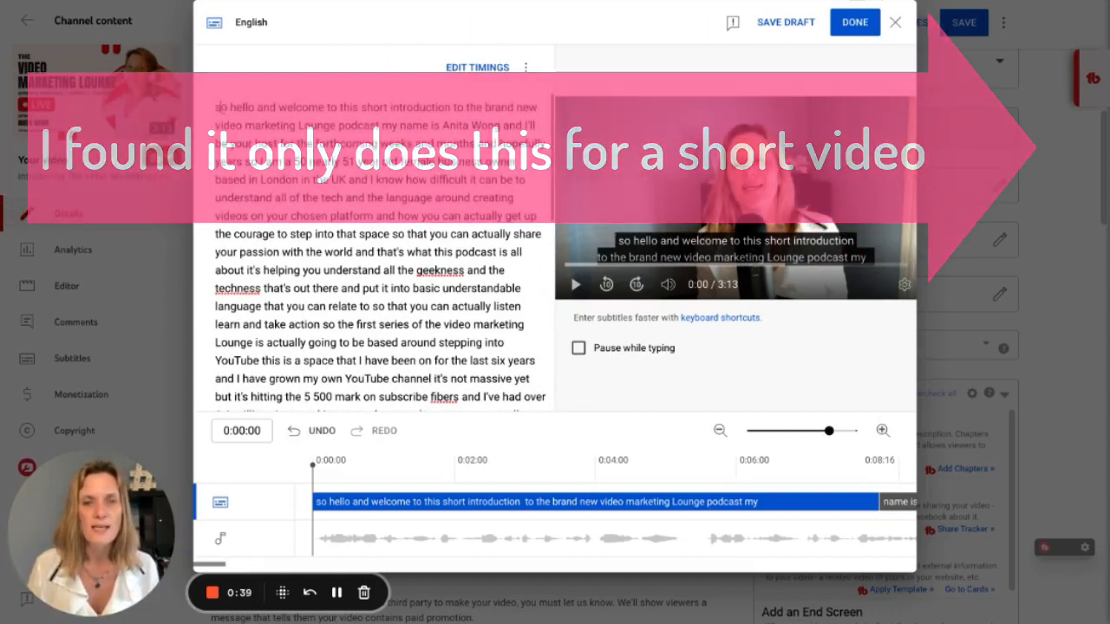
text(S)
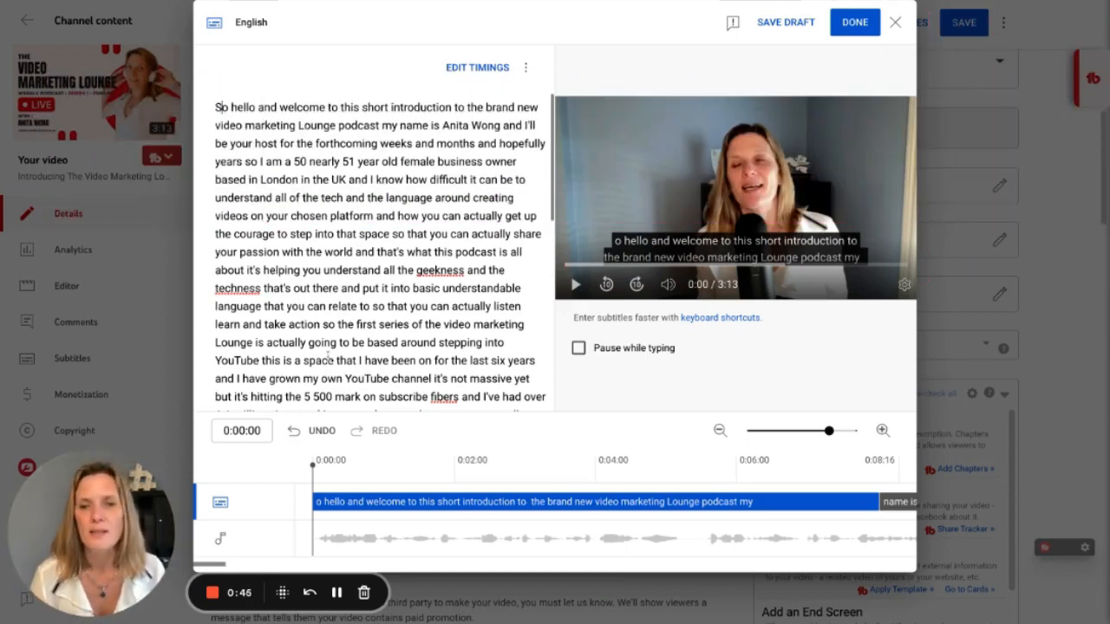
click(577, 285)
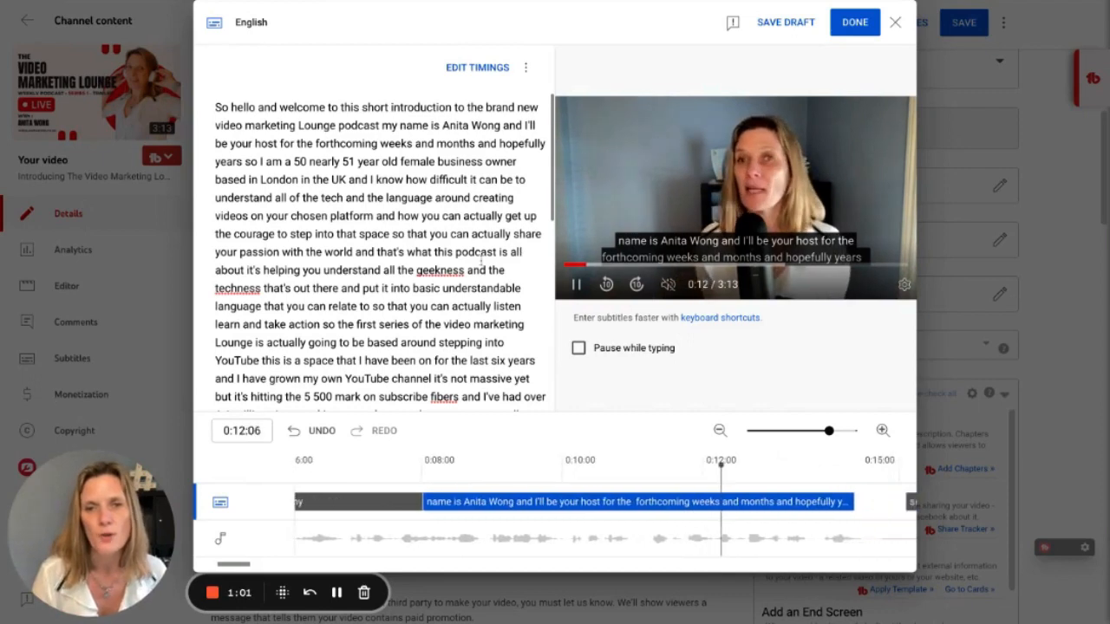
scroll(482, 262, down, 4)
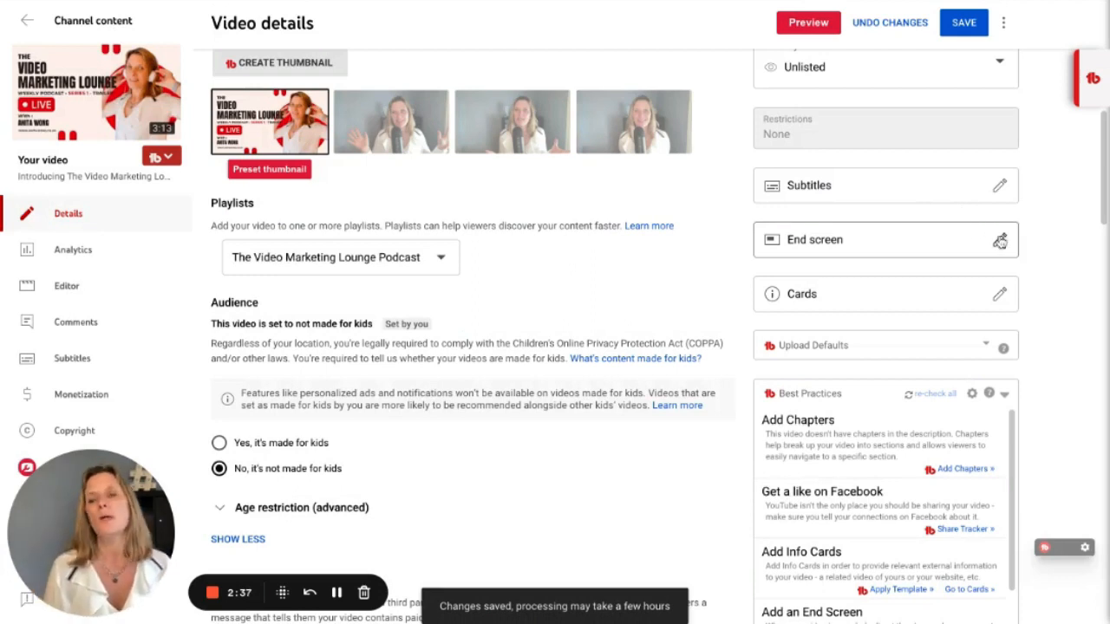
Apply the "1 video, 1 subscribe" template to the trailer's end screen and select its video element
click(1000, 241)
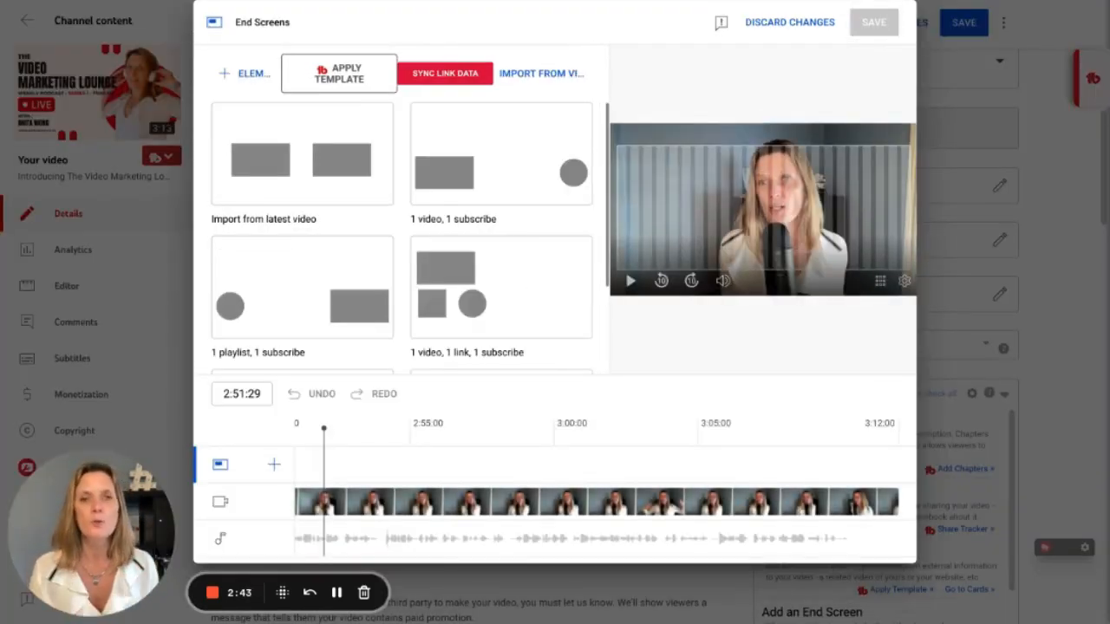
click(499, 163)
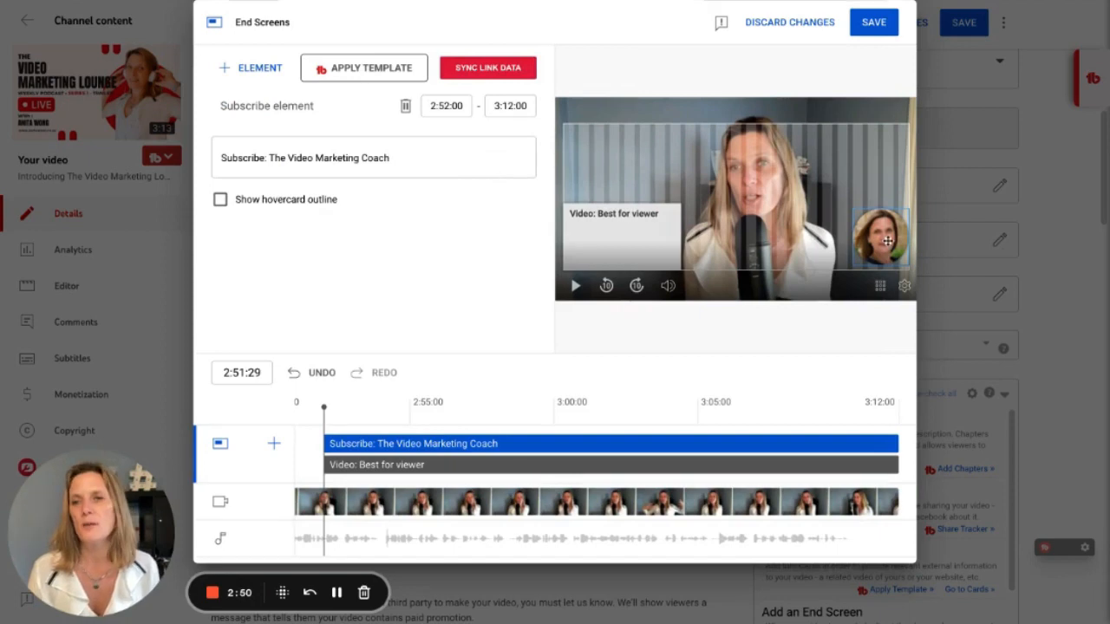
click(619, 251)
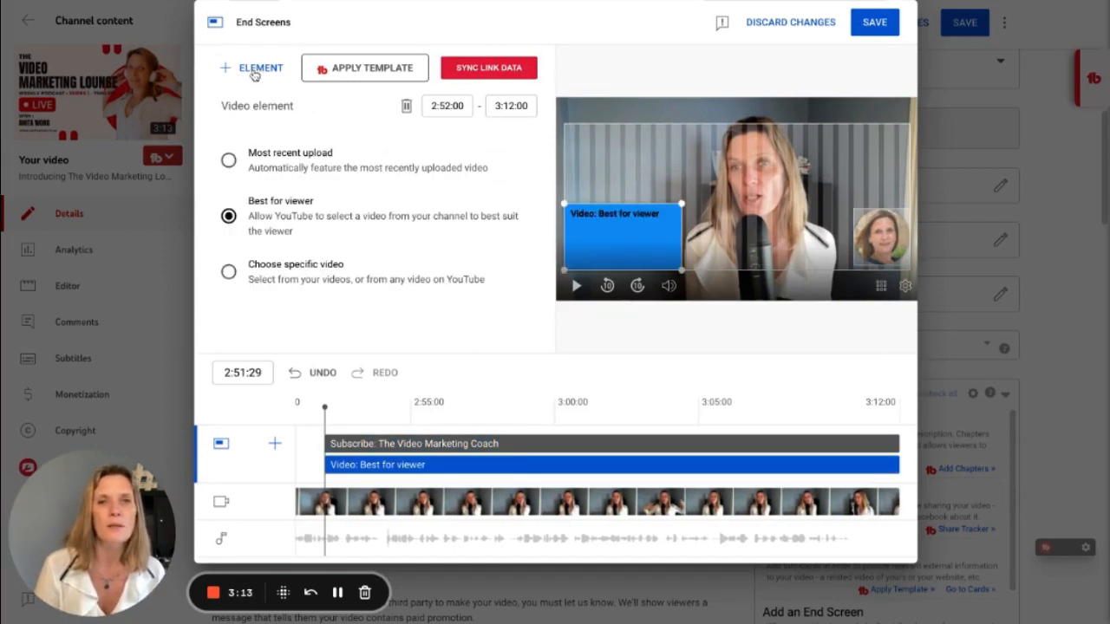
Add a playlist element for The Video Marketing Lounge Podcast to the end screen
click(255, 69)
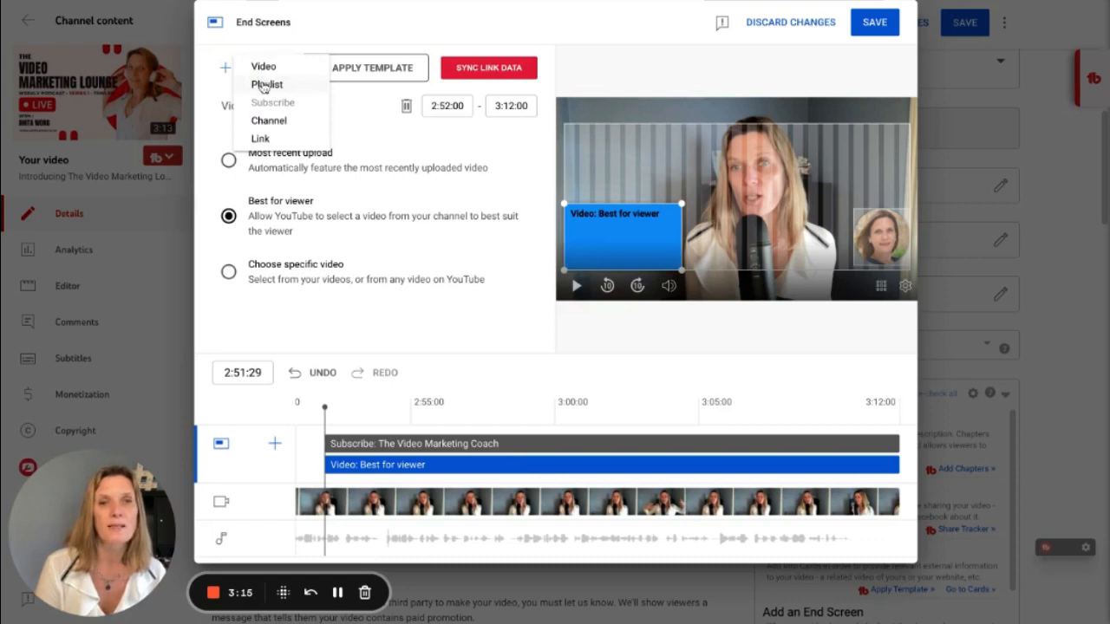
click(262, 85)
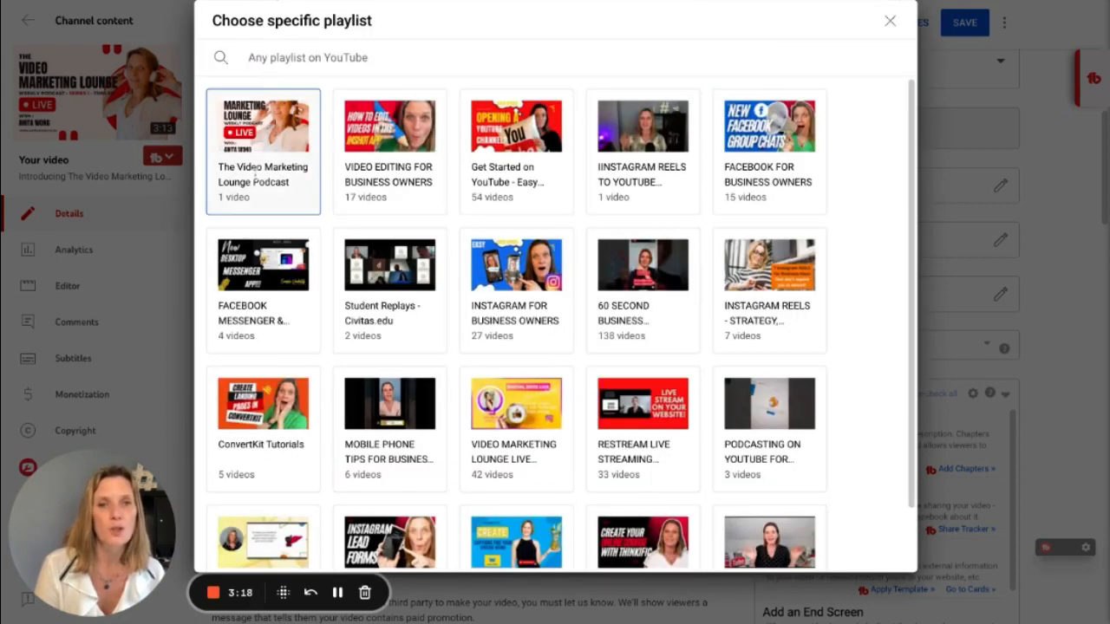
click(258, 178)
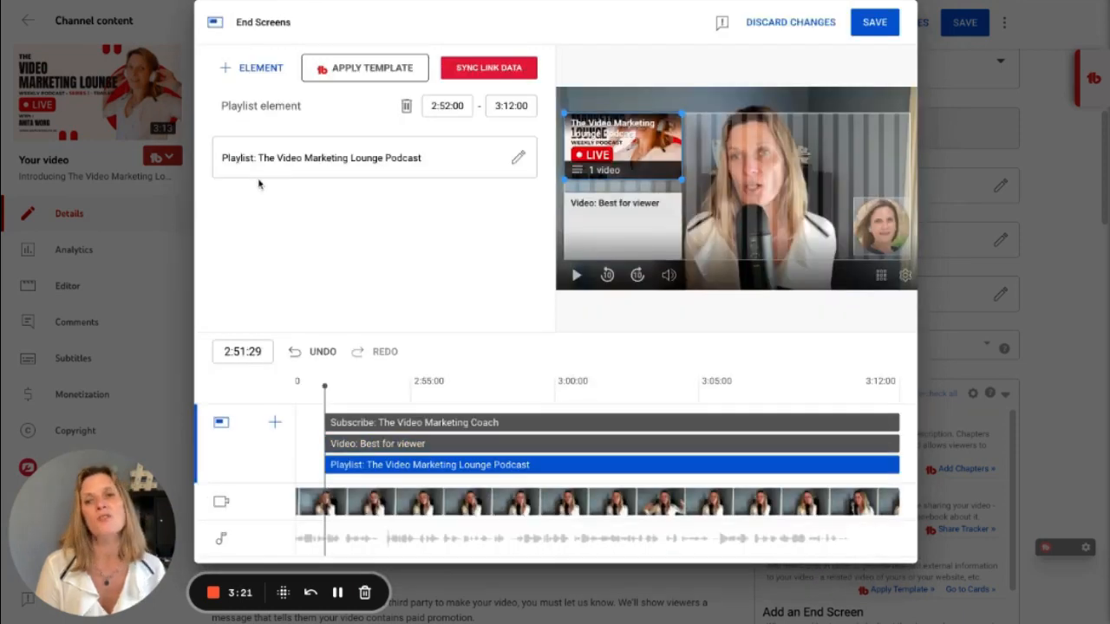
Replace the "Best for viewer" video element with the playlist element in its place, start both remaining elements at 3:07:00, and save the end screen
click(658, 228)
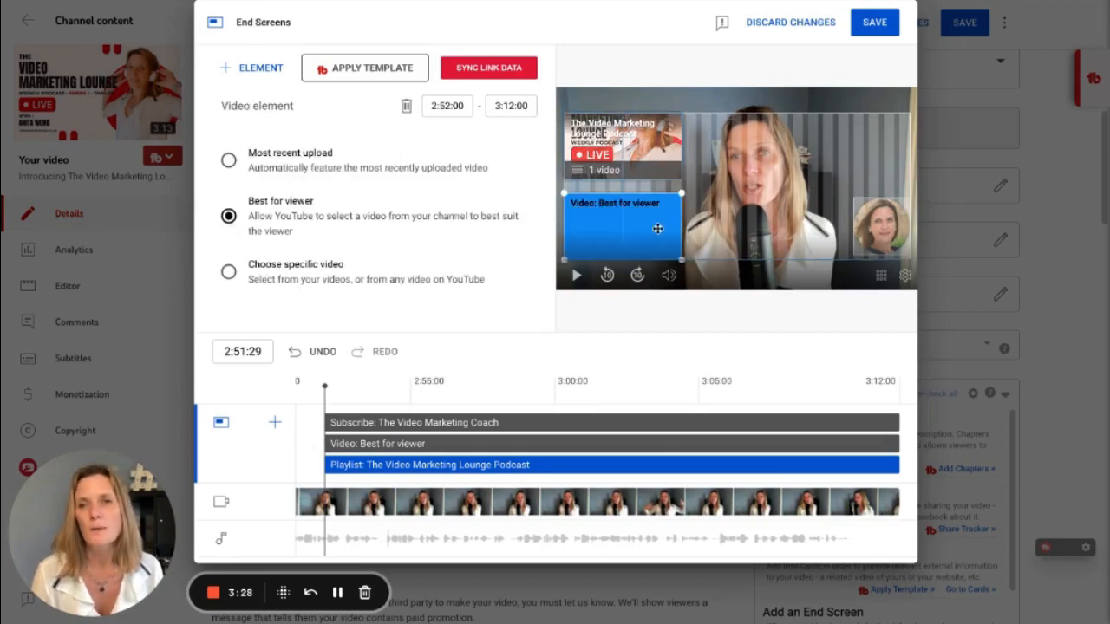
click(405, 107)
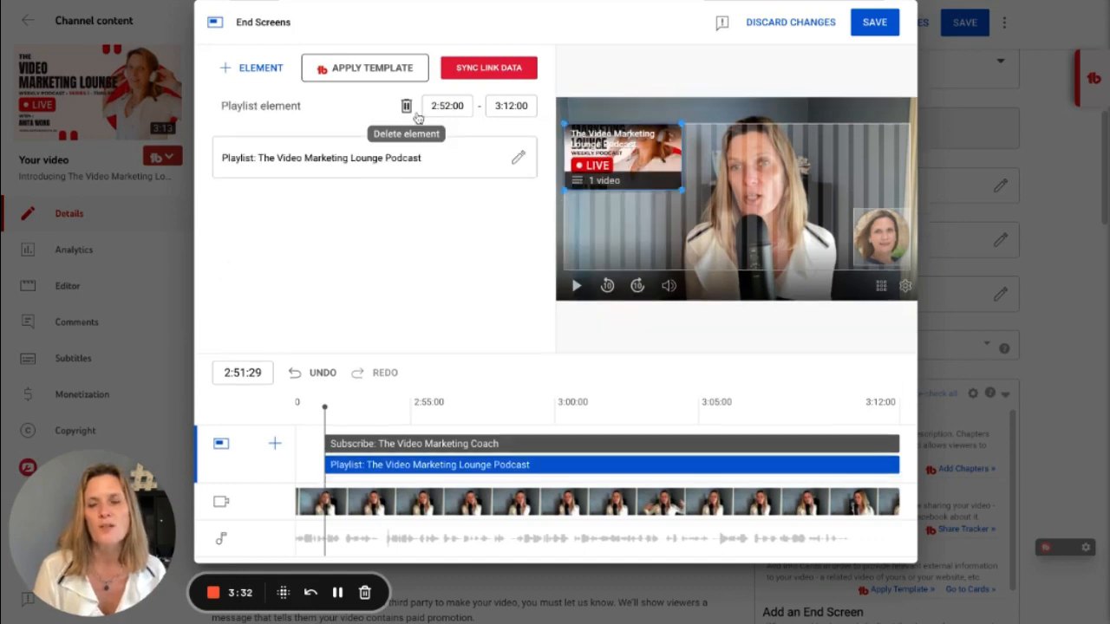
drag(630, 163, 631, 203)
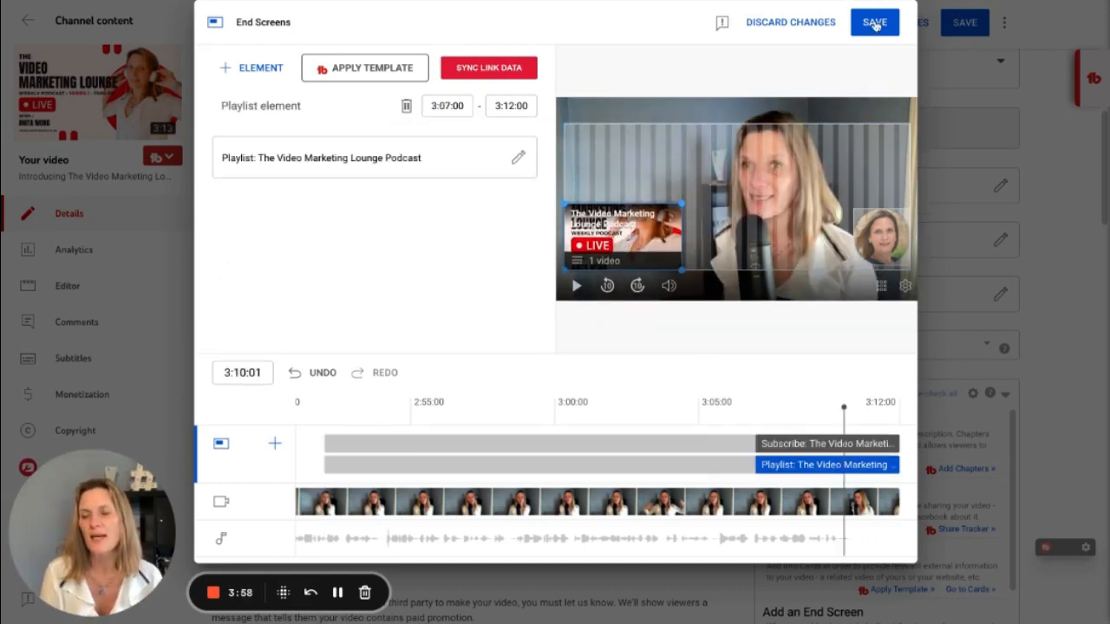
click(875, 24)
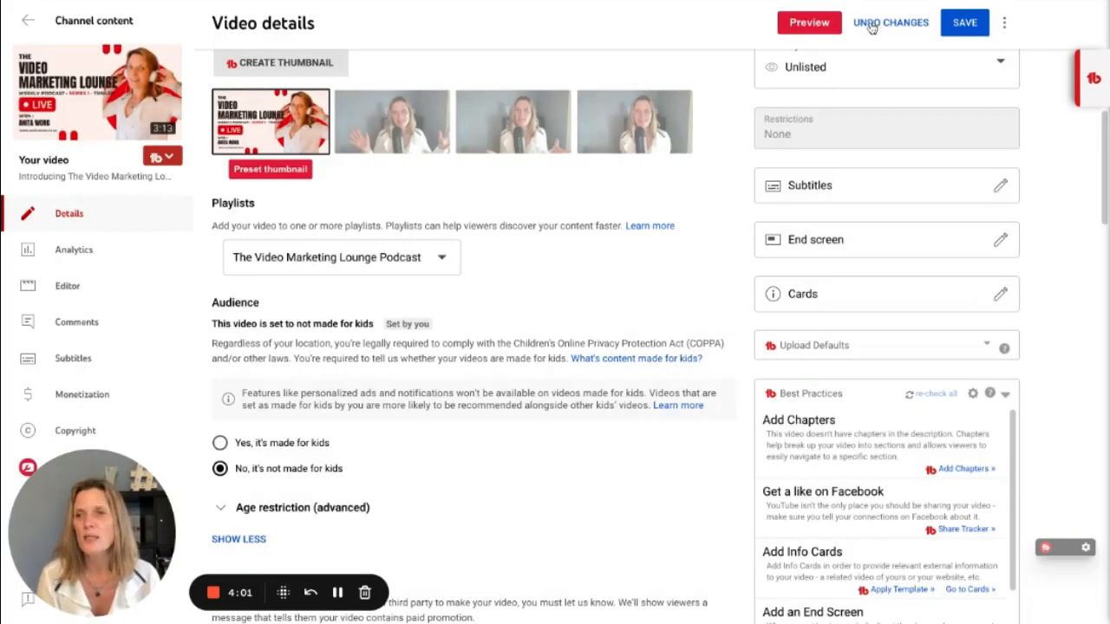
Add a playlist card for The Video Marketing Lounge Podcast at 0:00:00 of the trailer and save the cards
click(1000, 298)
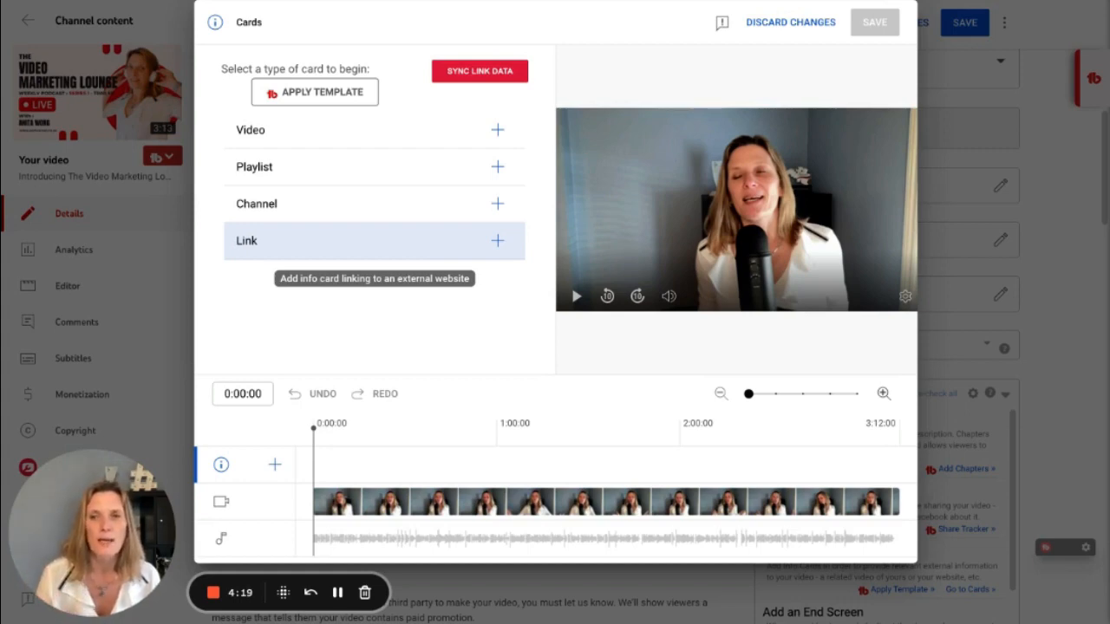
click(498, 168)
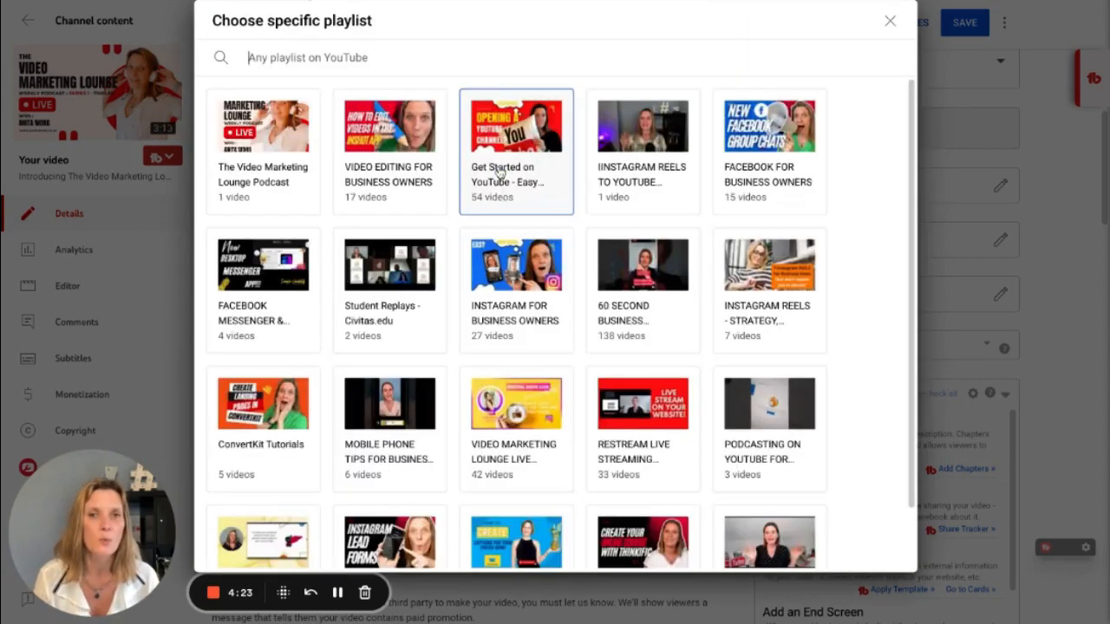
click(271, 157)
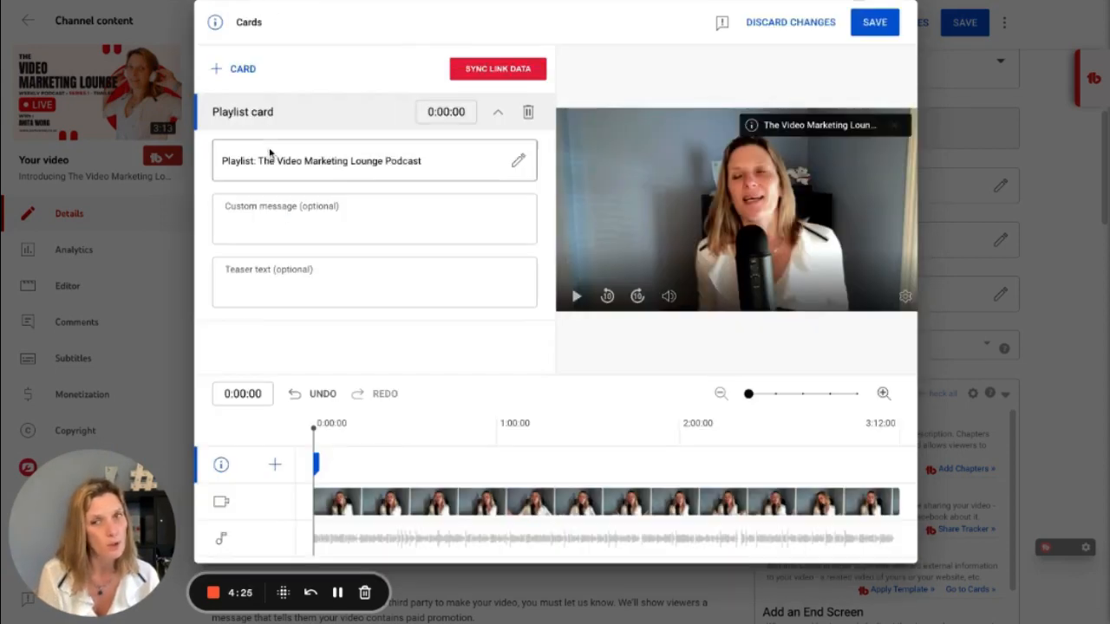
click(876, 24)
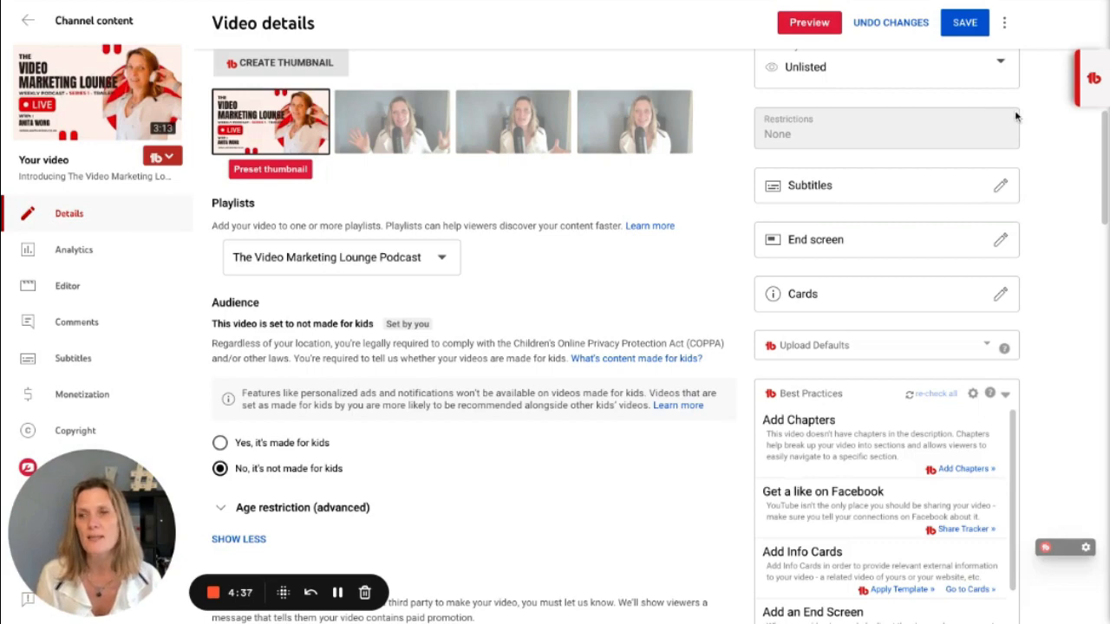
Change the trailer's visibility to a scheduled Premiere on Mar 23, 2023 at 6:00 PM
scroll(1016, 117, up, 2)
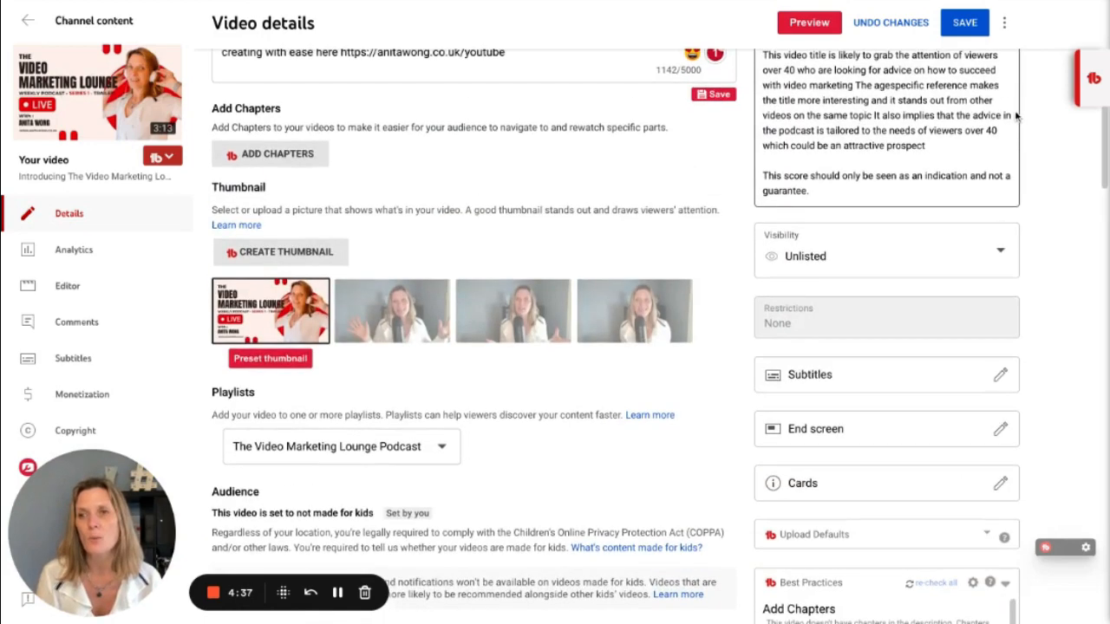
click(1003, 256)
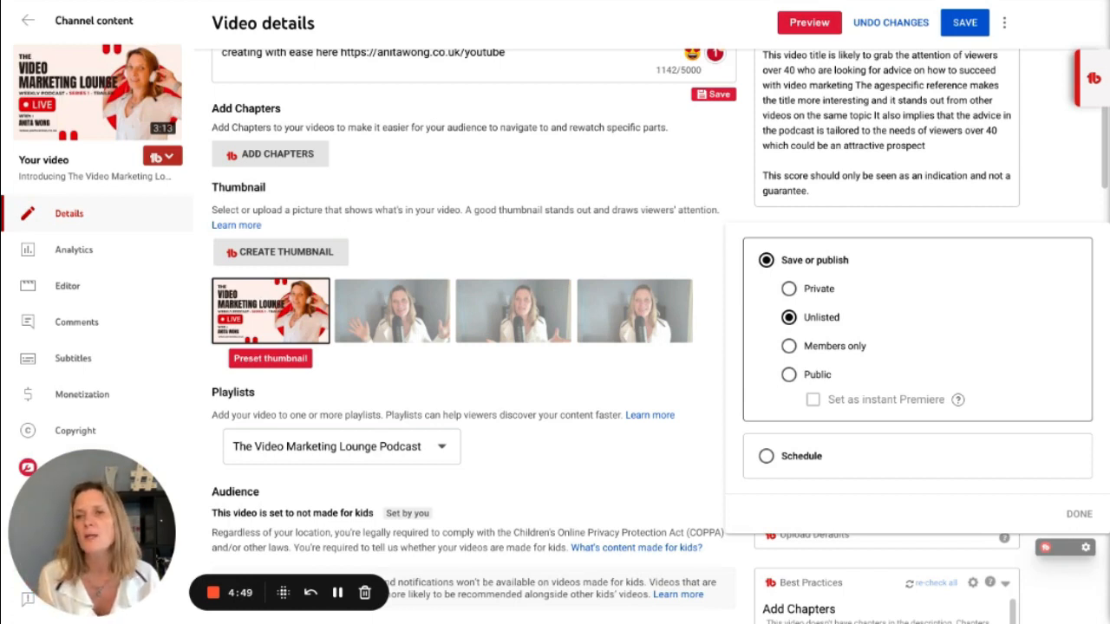
click(876, 462)
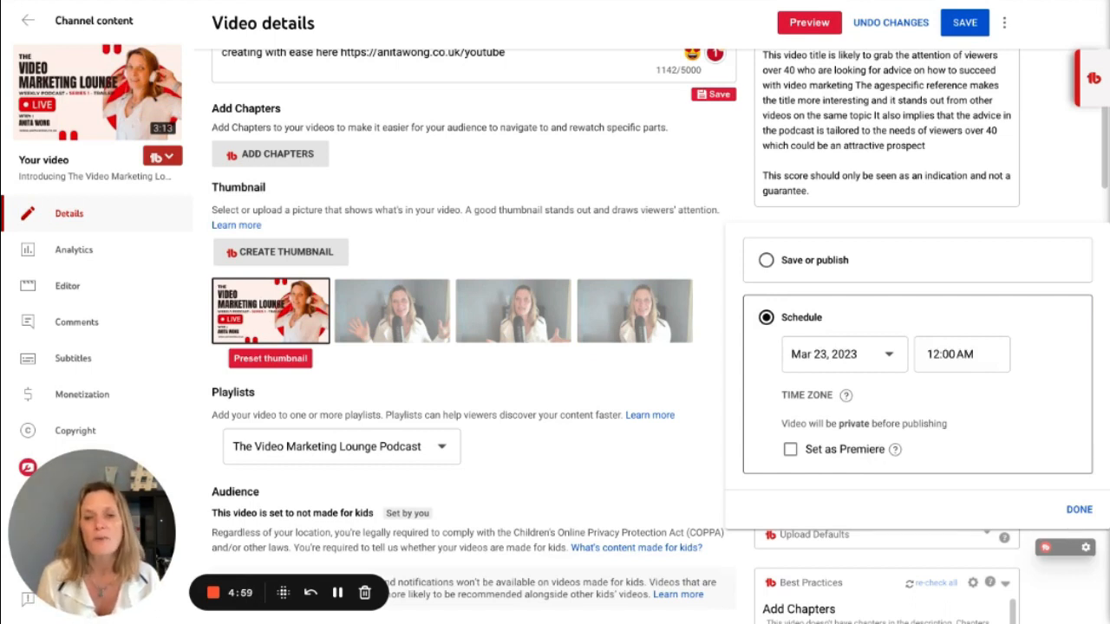
click(966, 356)
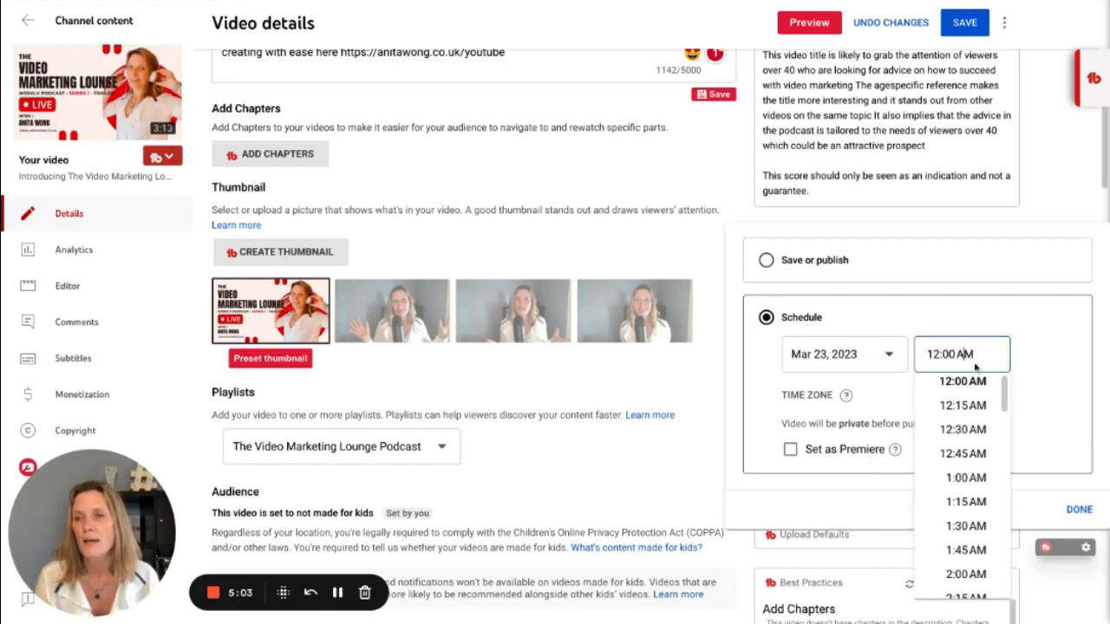
drag(1006, 406, 1006, 546)
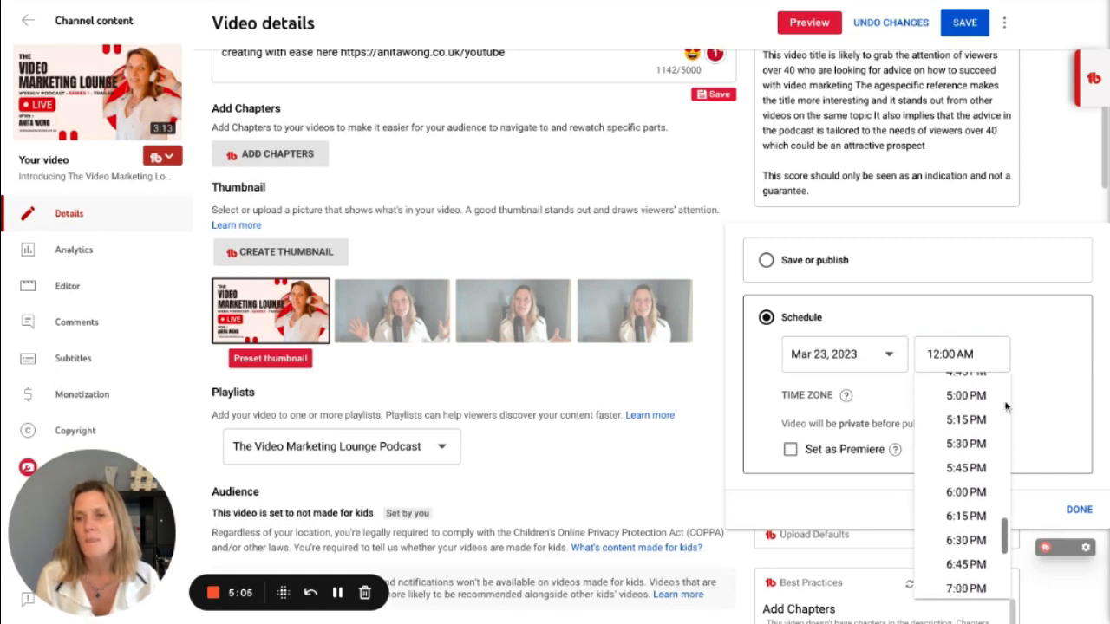
click(966, 484)
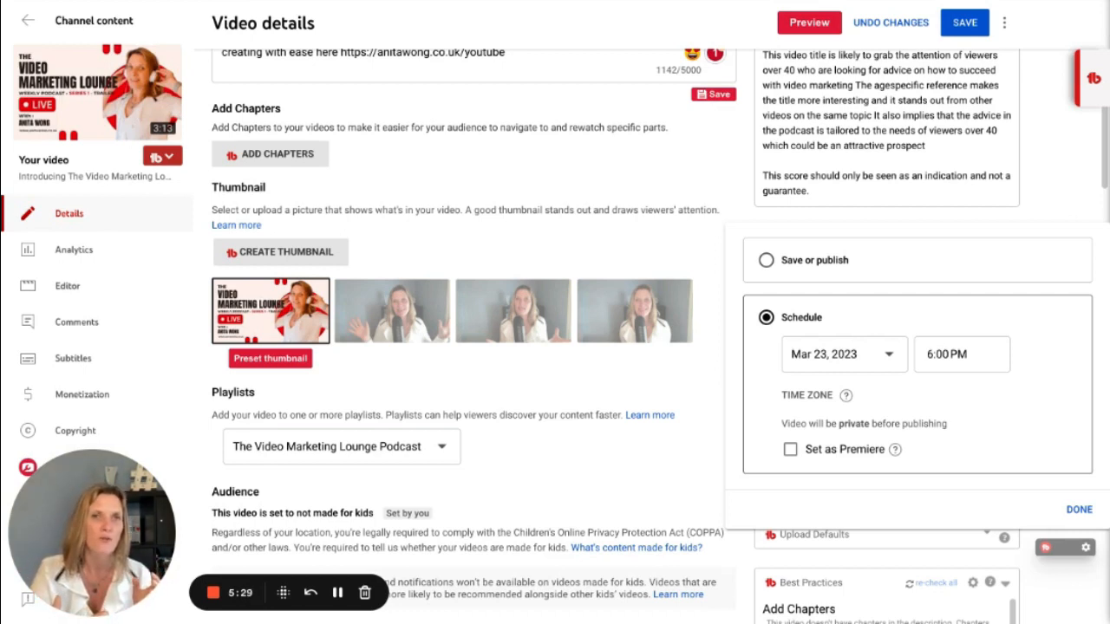
click(790, 451)
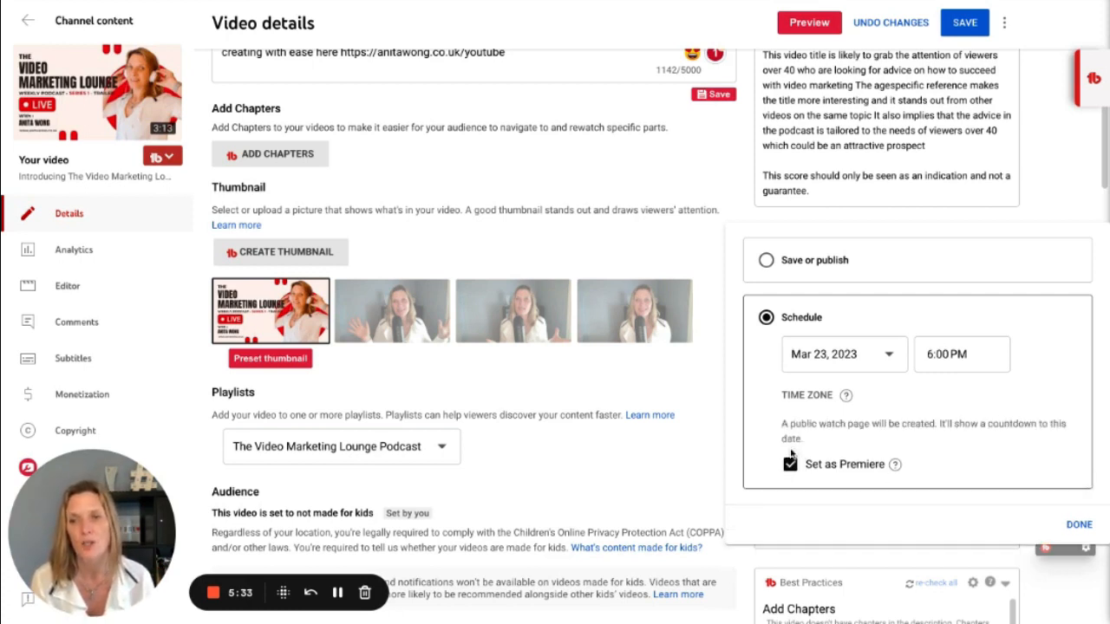
click(1075, 525)
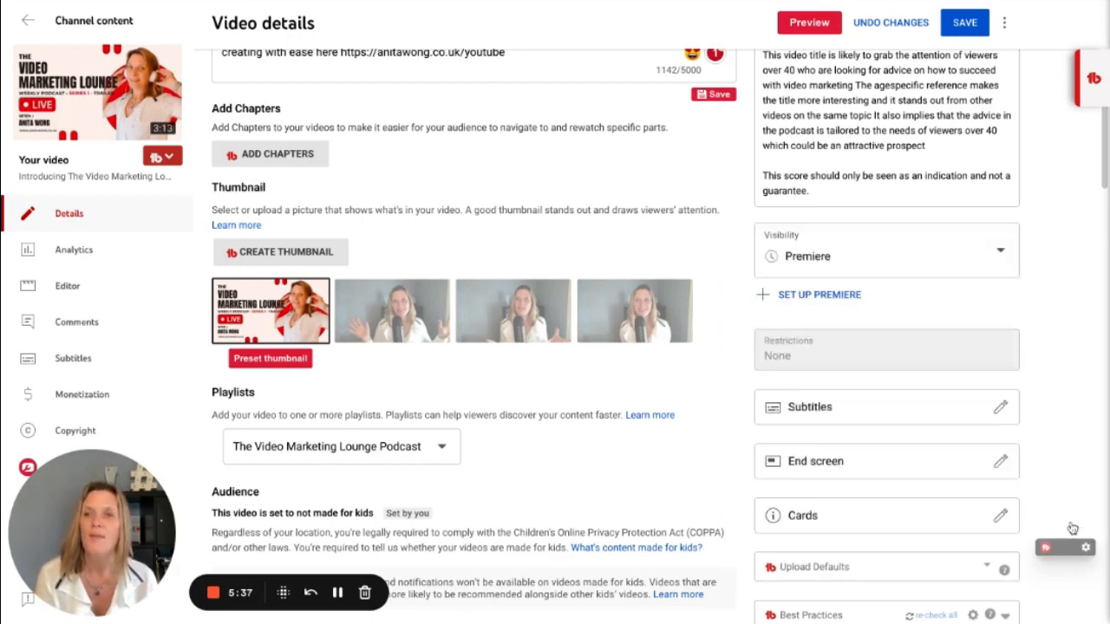
Set up the premiere countdown with a 1 minute length, trying the Bright theme before choosing Calm
click(788, 295)
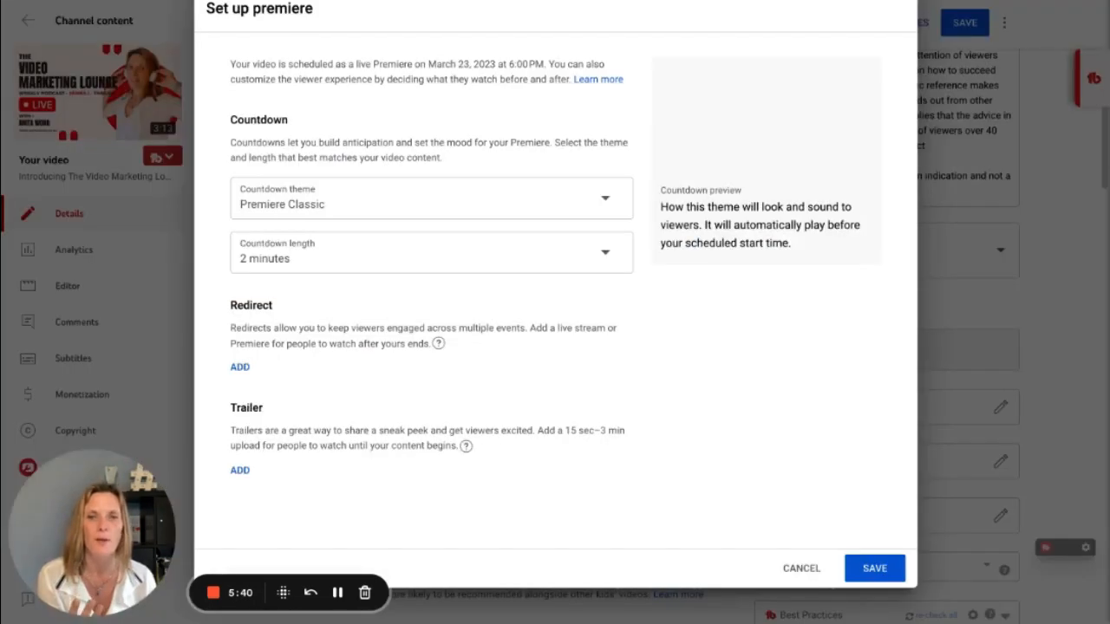
click(491, 206)
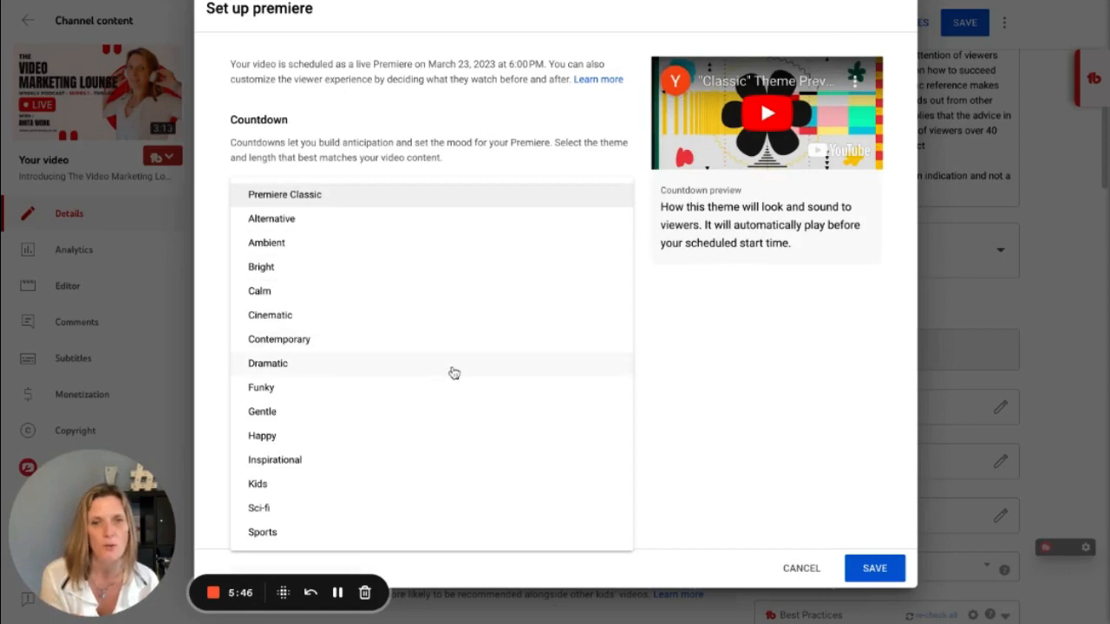
click(390, 281)
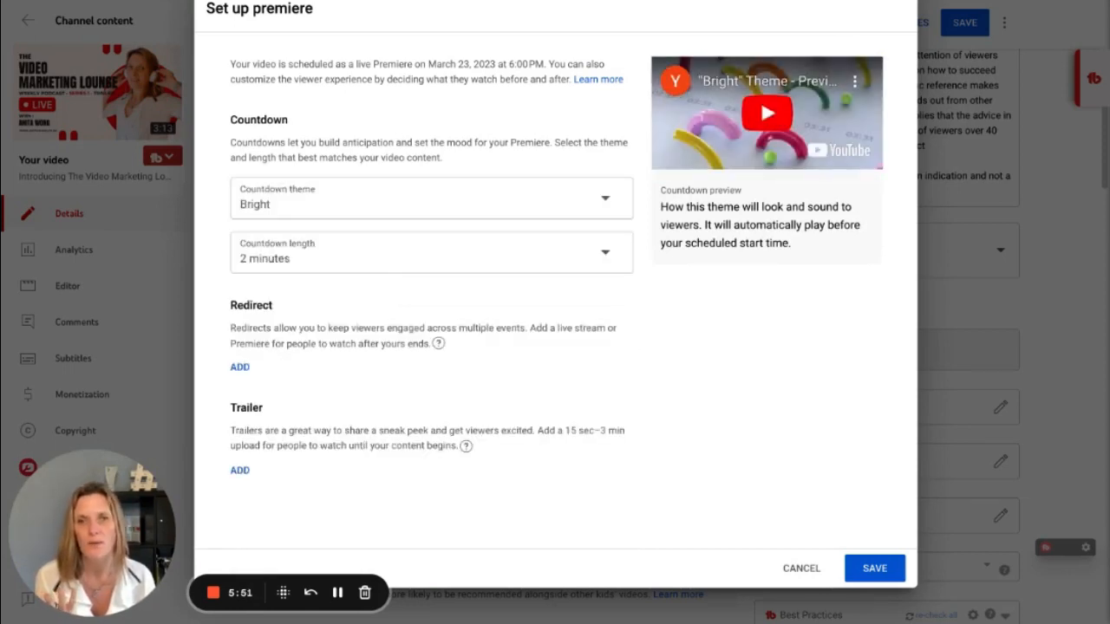
click(384, 208)
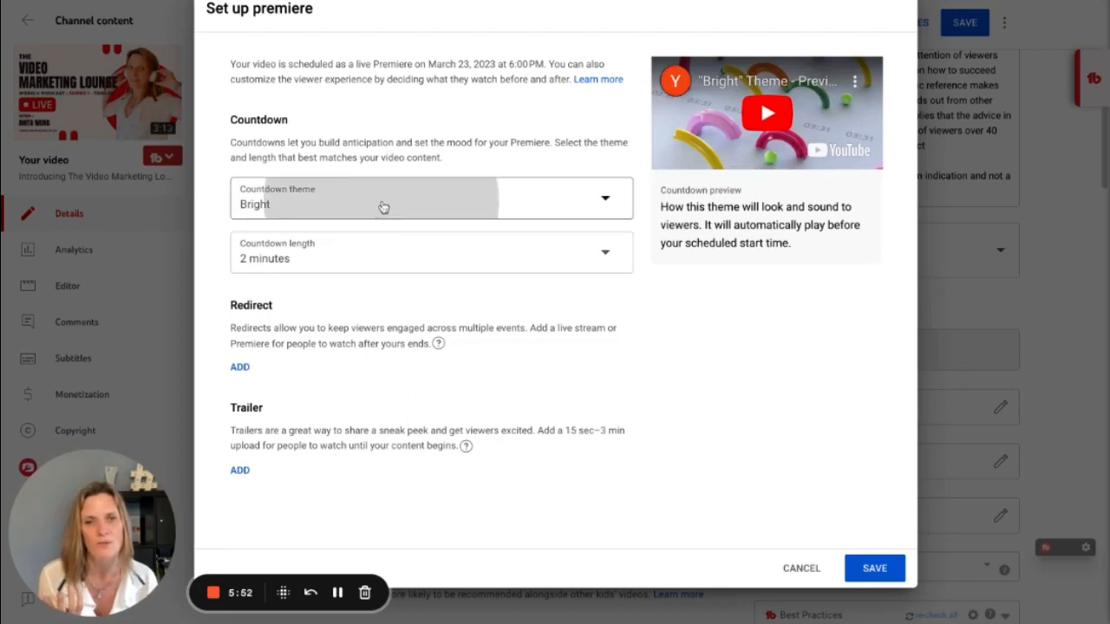
click(364, 287)
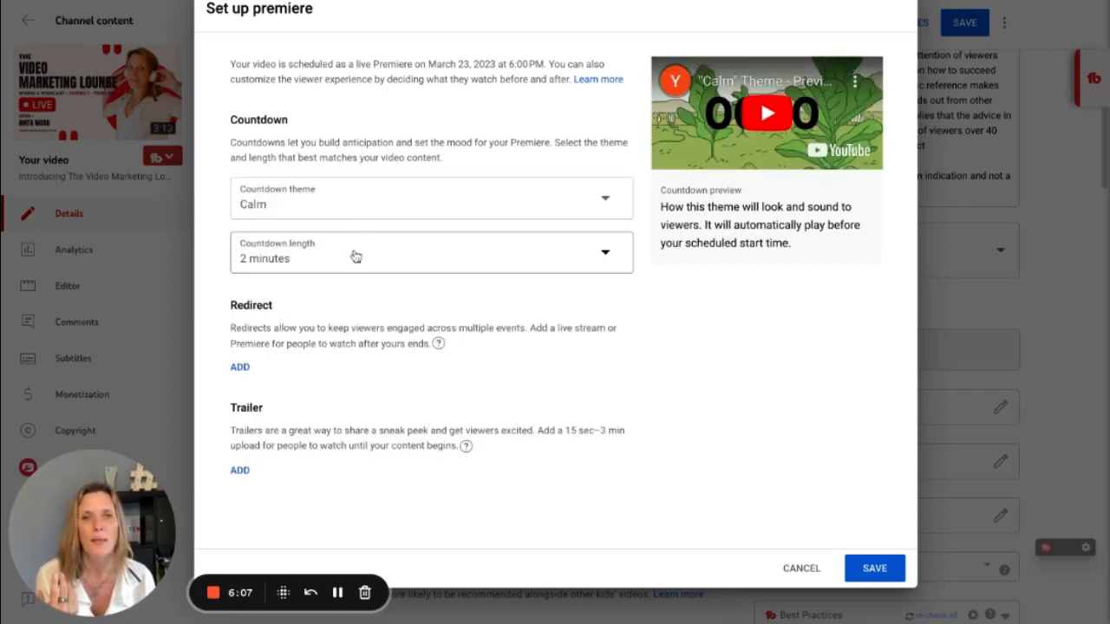
click(355, 256)
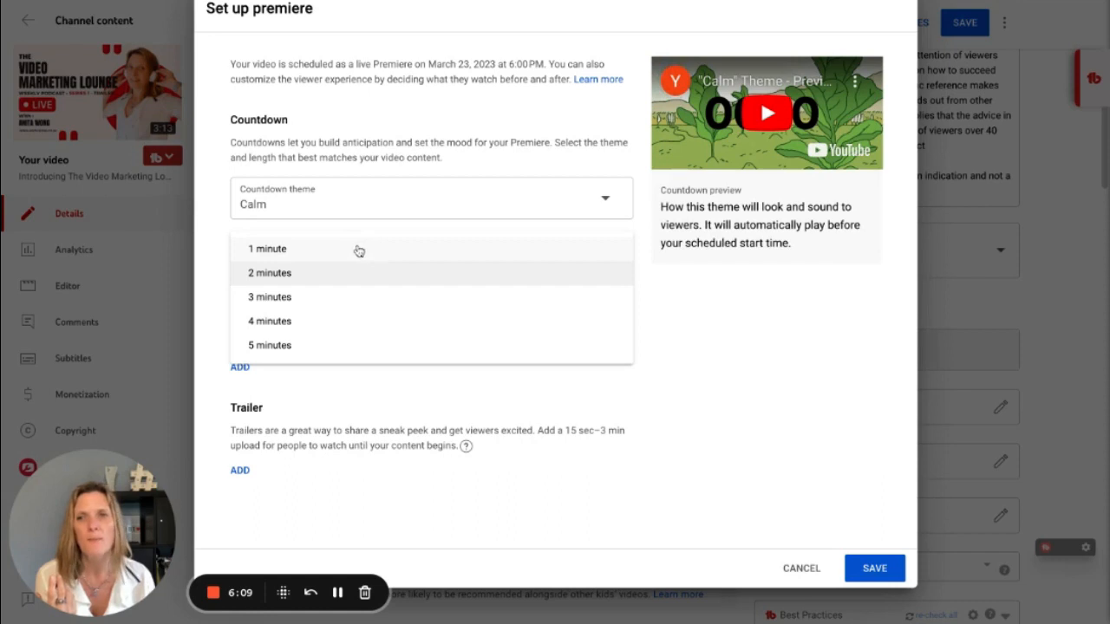
click(359, 251)
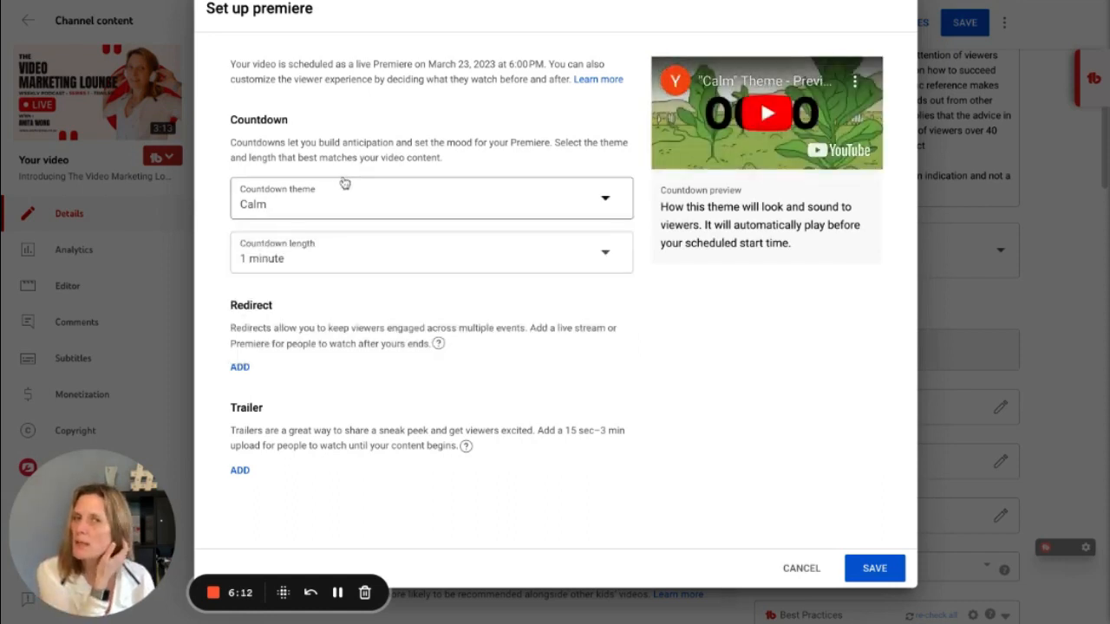
Change the countdown theme to Dramatic, then save the premiere setup and the trailer's video details
click(348, 210)
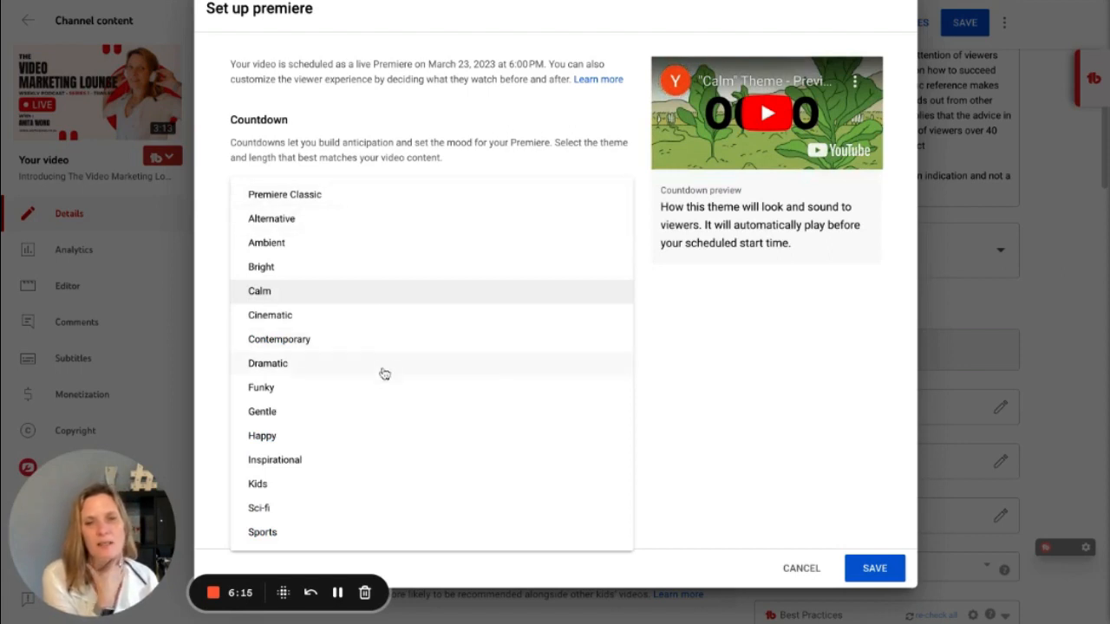
click(380, 368)
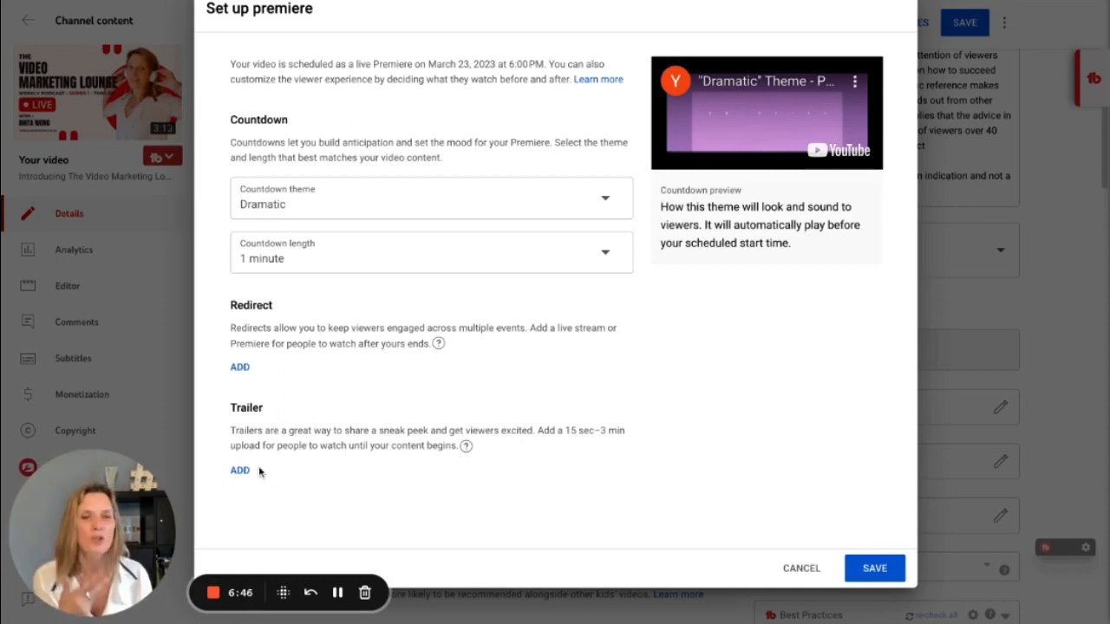
click(878, 570)
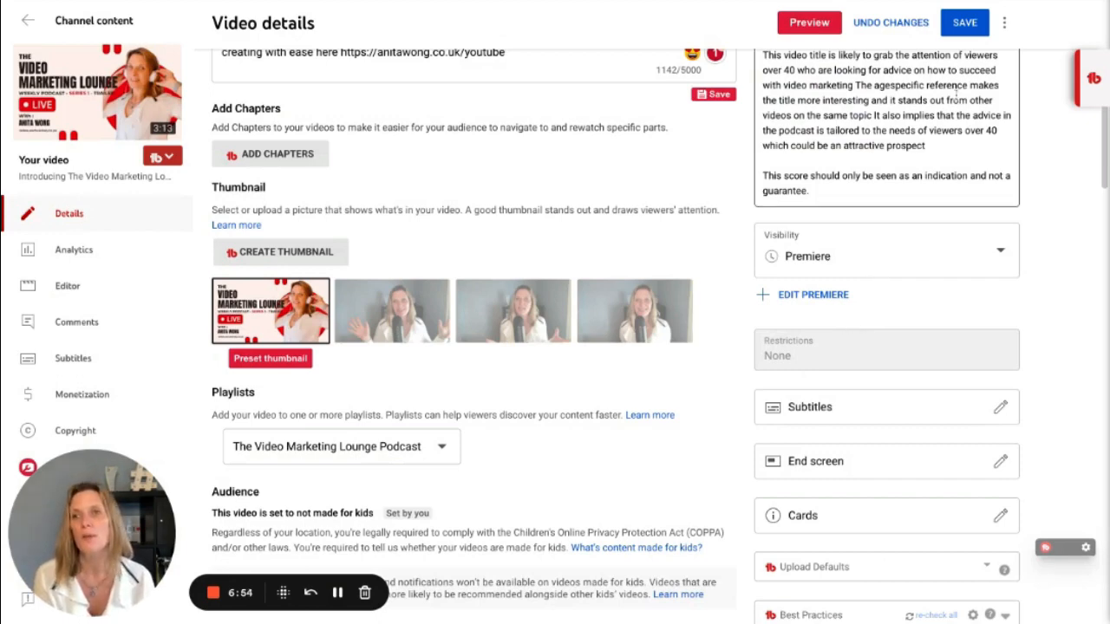
click(966, 23)
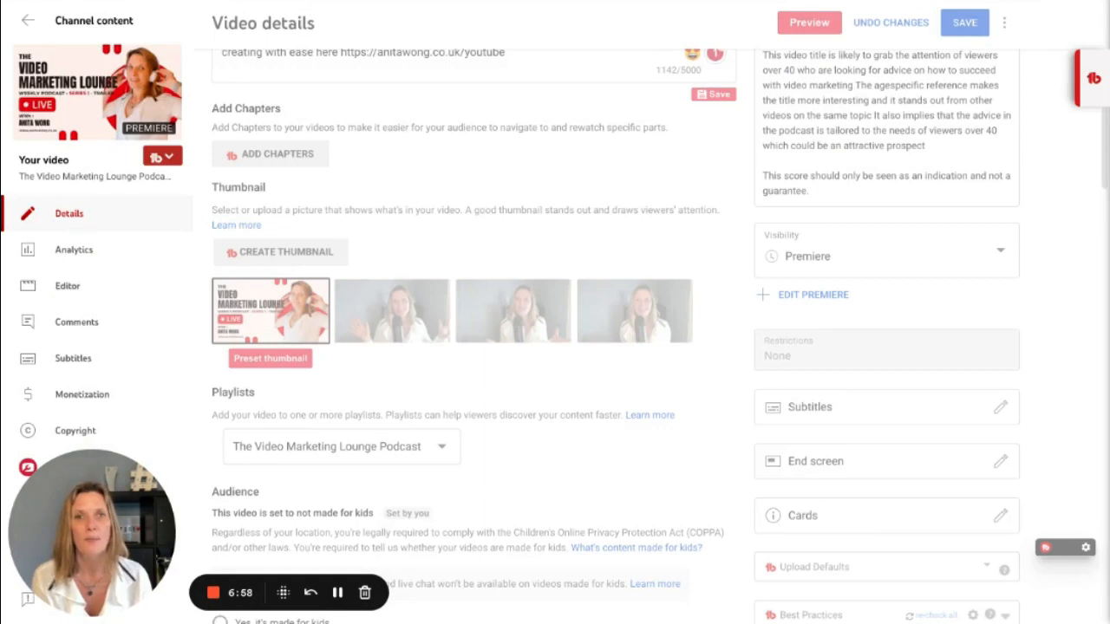
Open the channel's public home page and view the scheduled trailer in The Video Marketing Lounge Podcast section
mouse_move(132, 137)
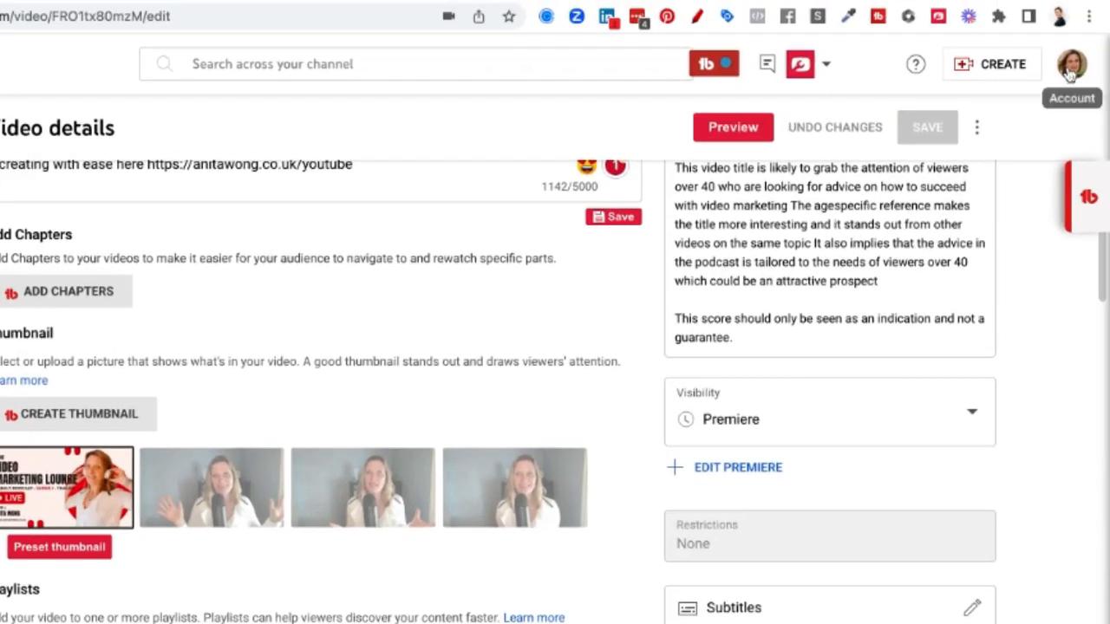
click(1071, 74)
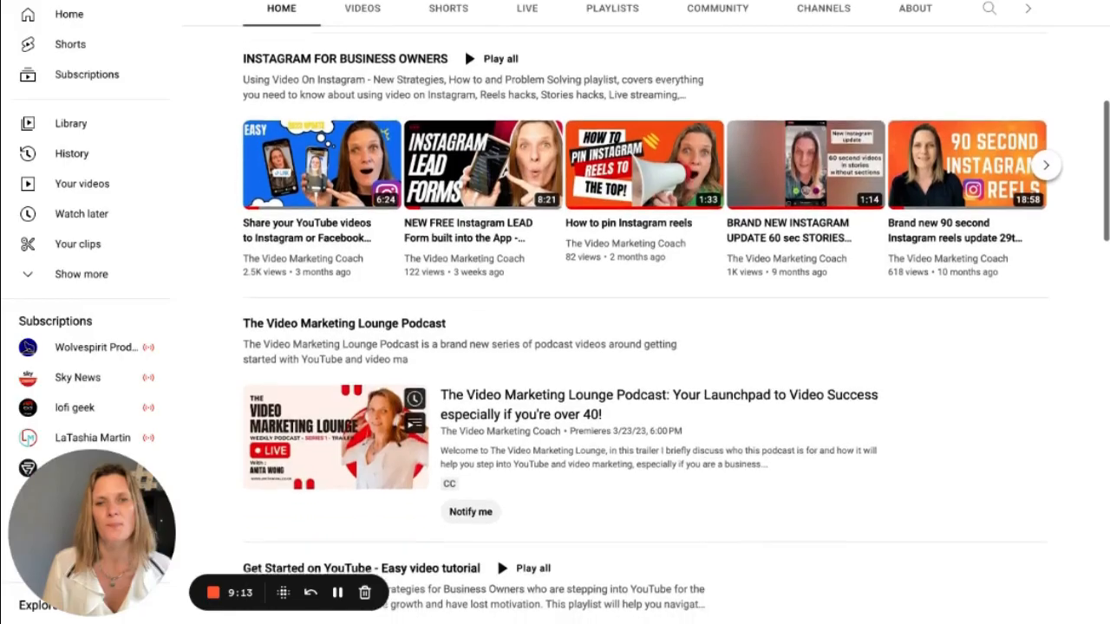
scroll(464, 33, down, 2)
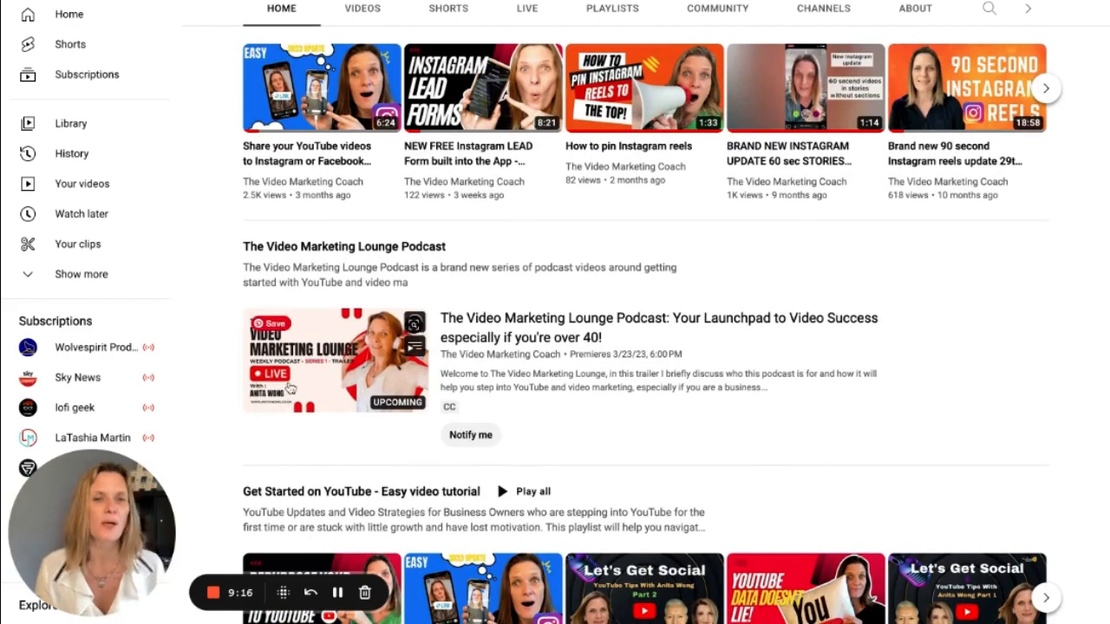